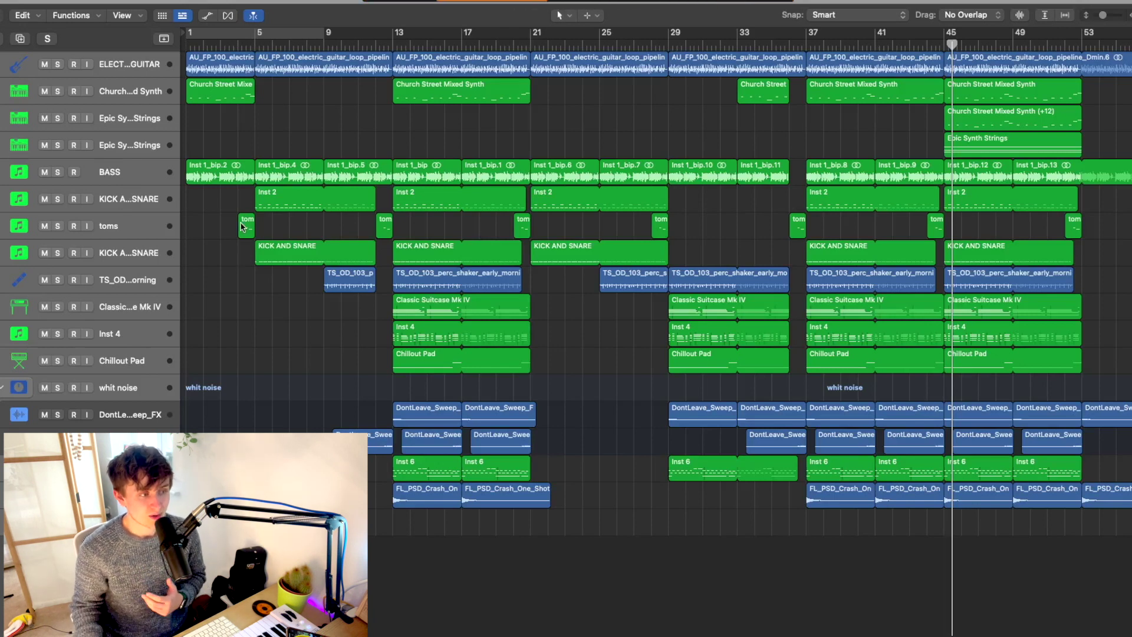
- Solo the ELECTRIC GUITAR track and play it from bar 37
{"action": "left_click", "coordinate": [137, 66]}
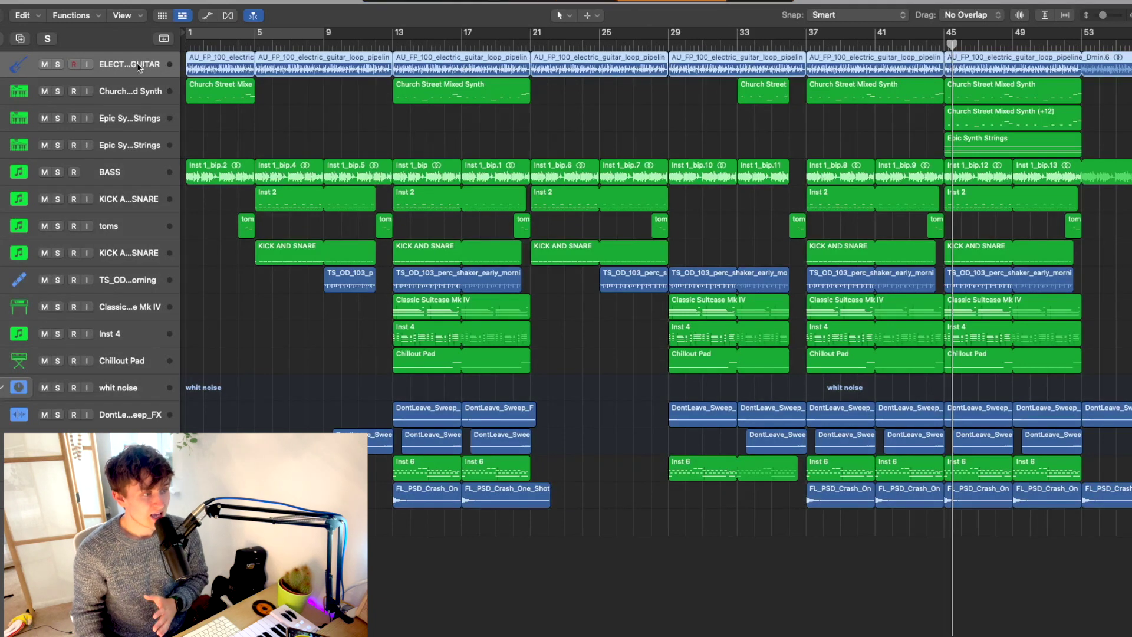
{"action": "left_click", "coordinate": [59, 65]}
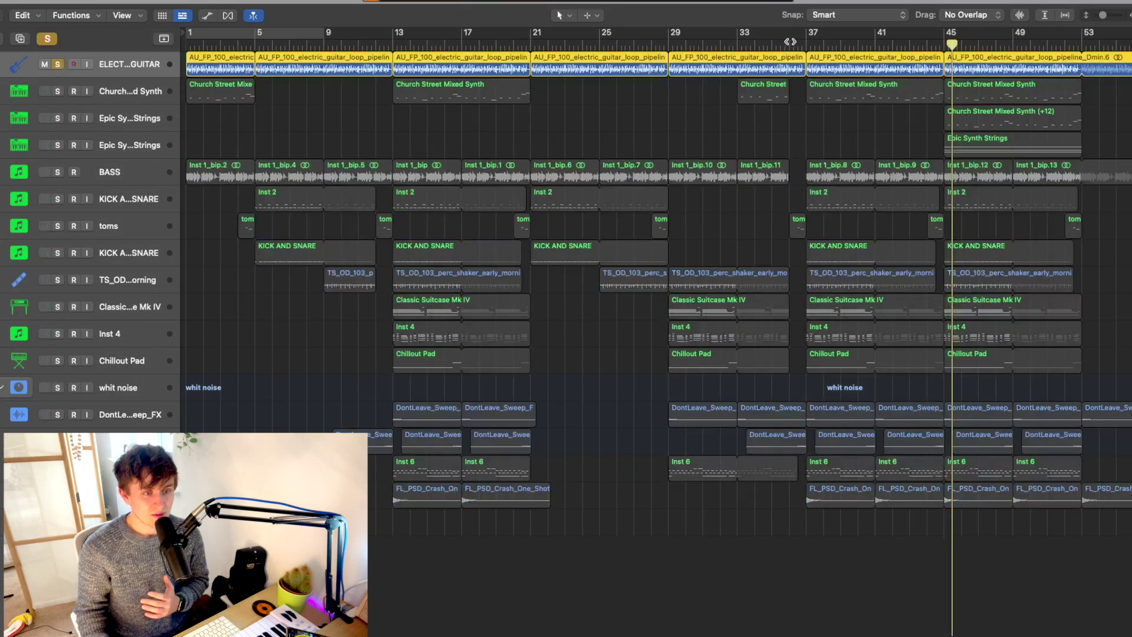
{"action": "left_click", "coordinate": [805, 48]}
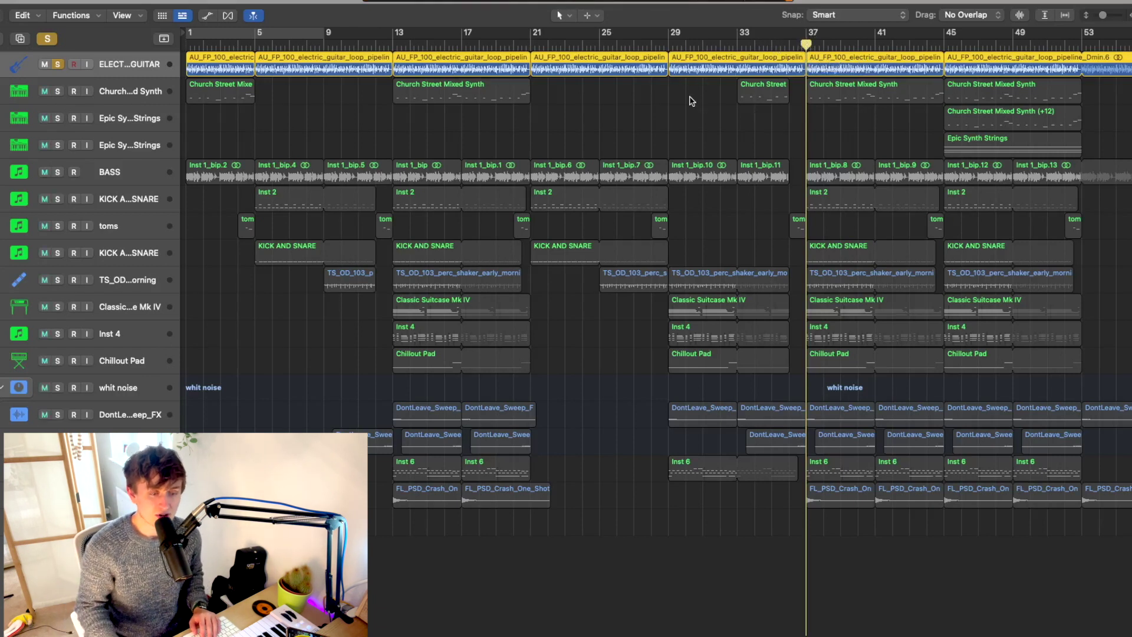
{"action": "key", "text": "space"}
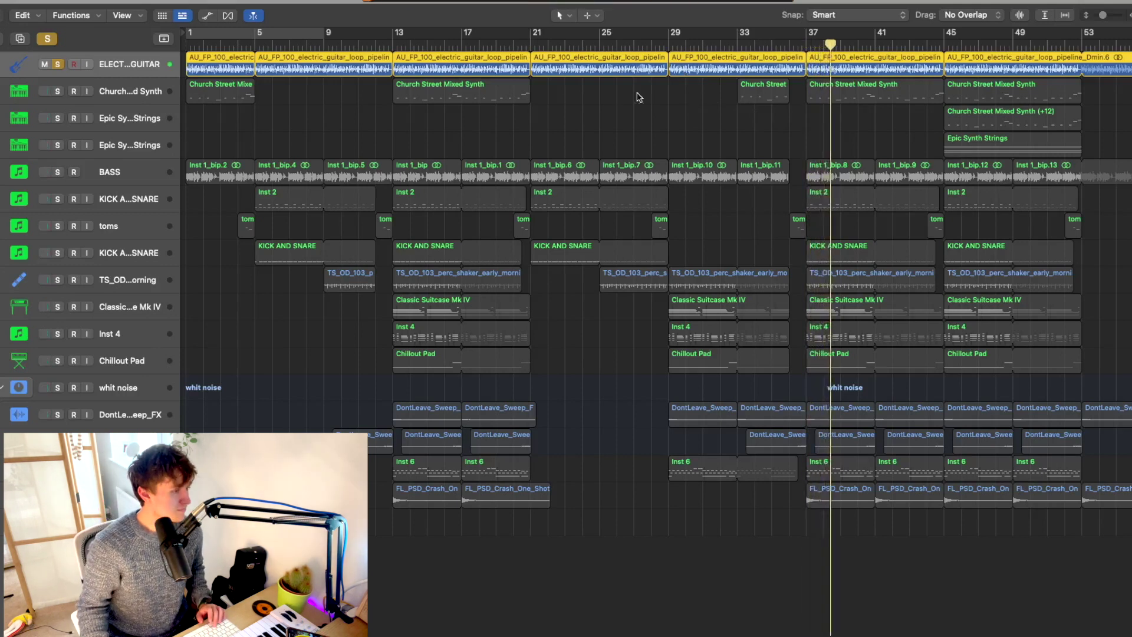
- Solo the Church Street Mixed Synth track alongside the guitar and play both from bar 37
{"action": "key", "text": "x"}
{"action": "key", "text": "x"}
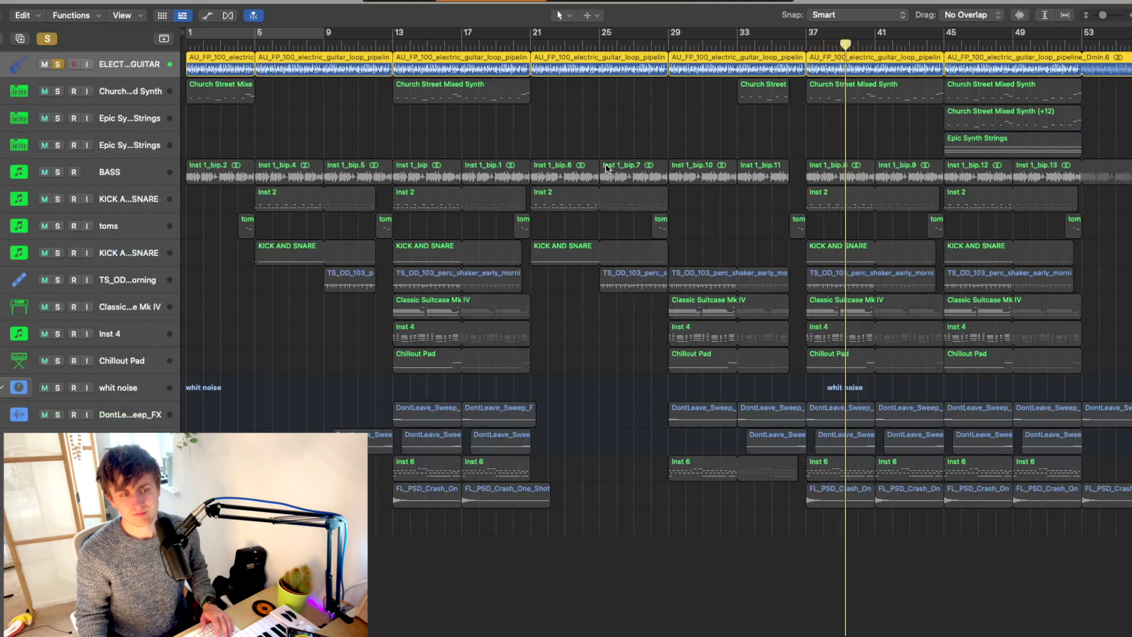
{"action": "key", "text": "super+Down"}
{"action": "key", "text": "super+Down"}
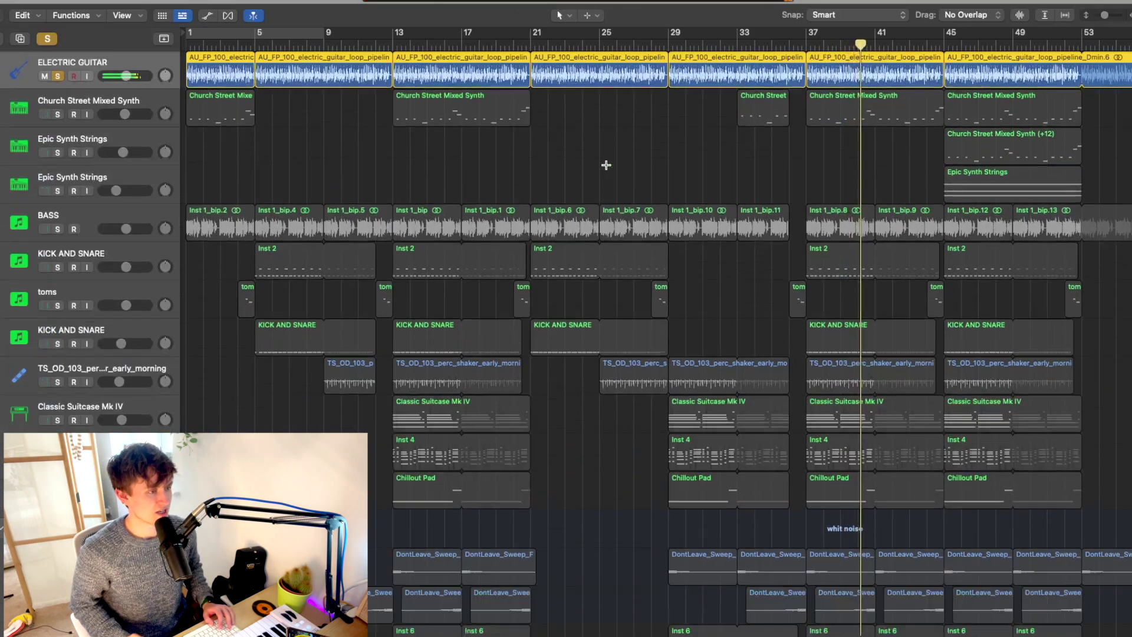
{"action": "left_click", "coordinate": [58, 115]}
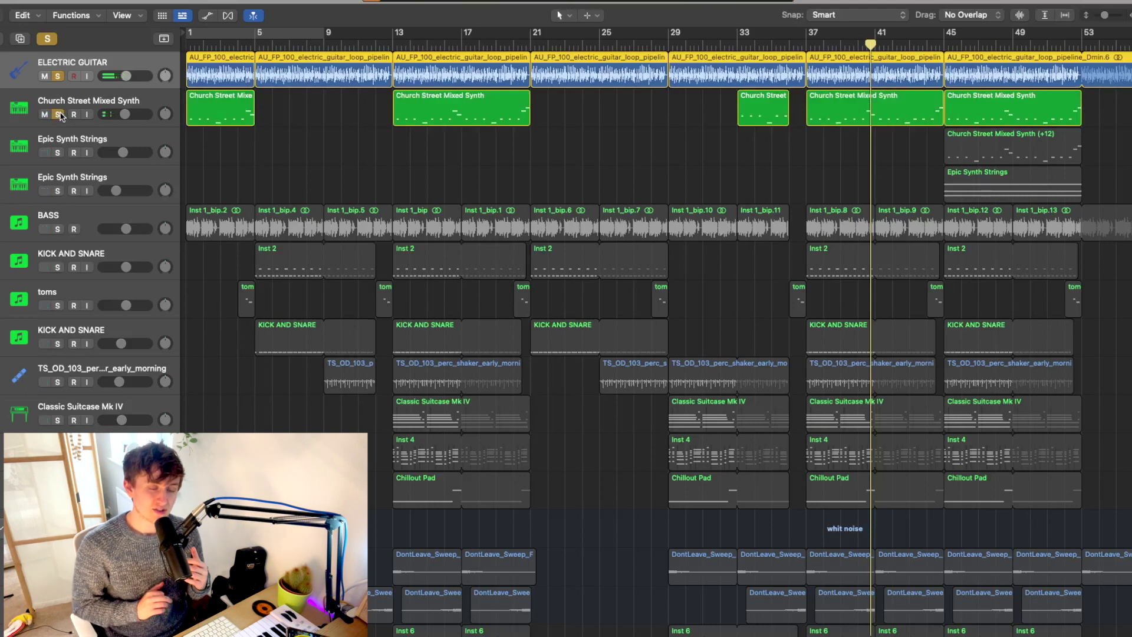
{"action": "left_click", "coordinate": [806, 42]}
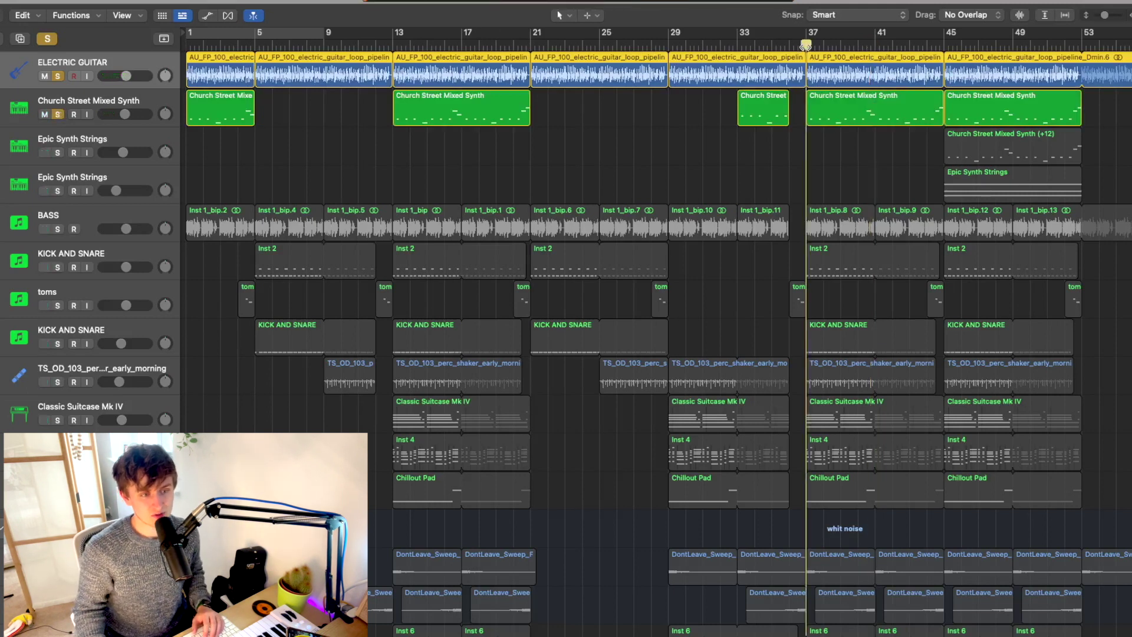
{"action": "left_click", "coordinate": [141, 104]}
{"action": "key", "text": "space"}
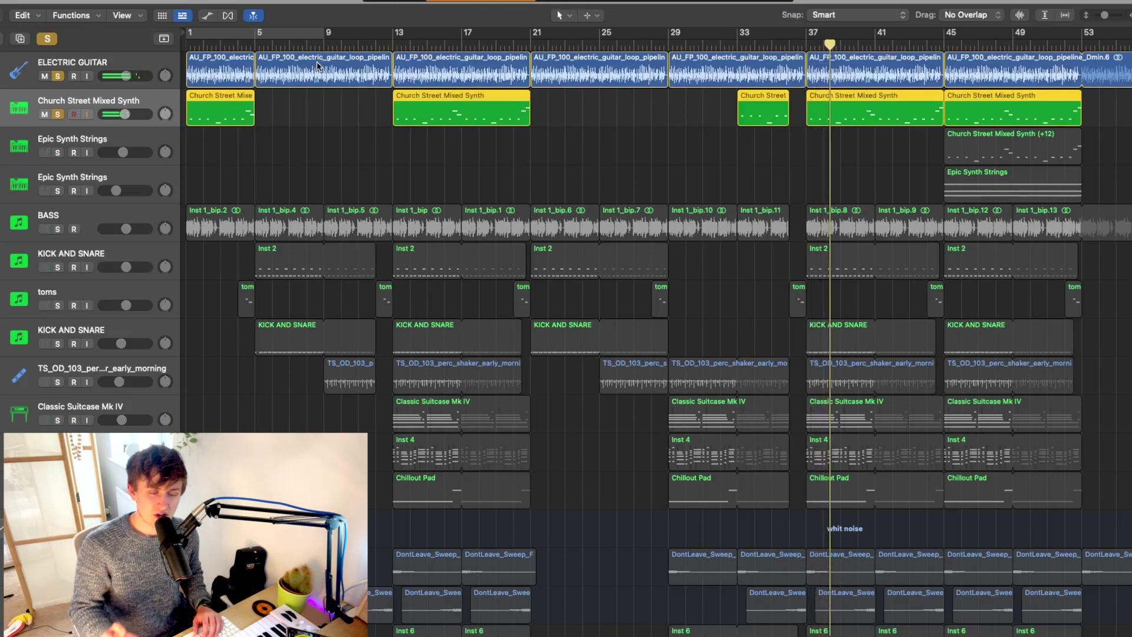
{"action": "left_click", "coordinate": [812, 50]}
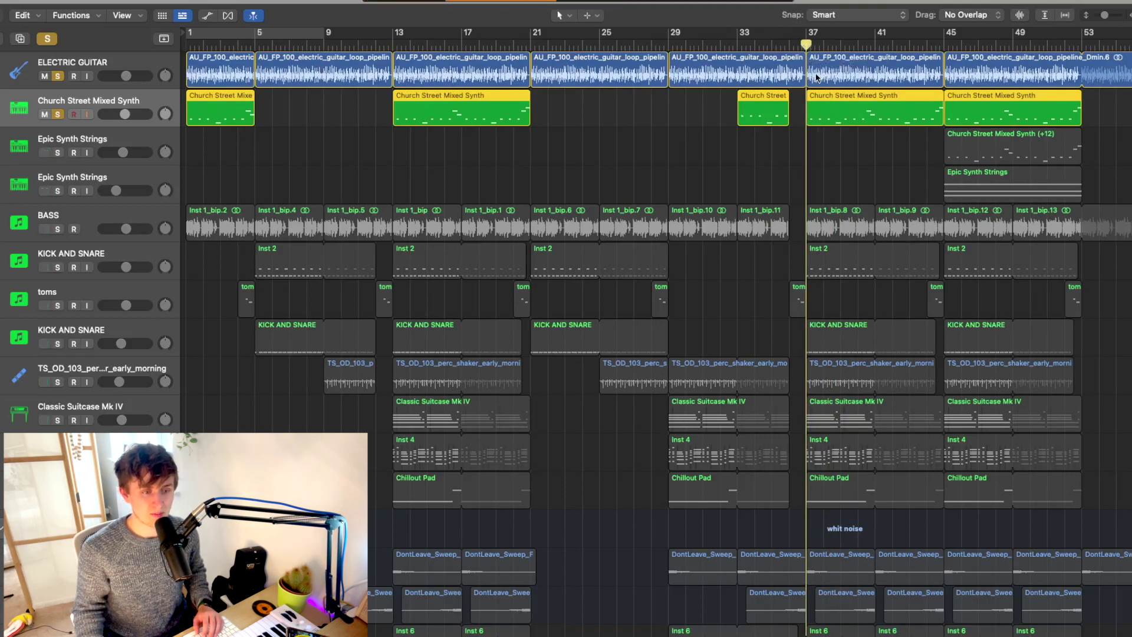
{"action": "key", "text": "space"}
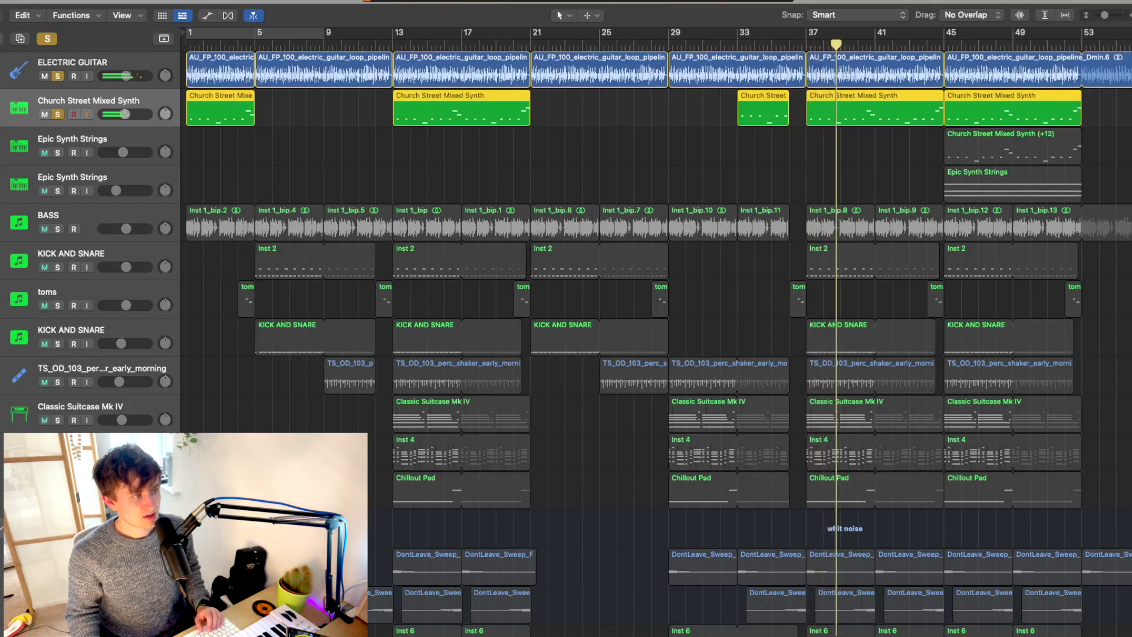
- Check the Church Street Mixed Synth's preset in the sound Library, leaving the Library hidden
{"action": "key", "text": "y"}
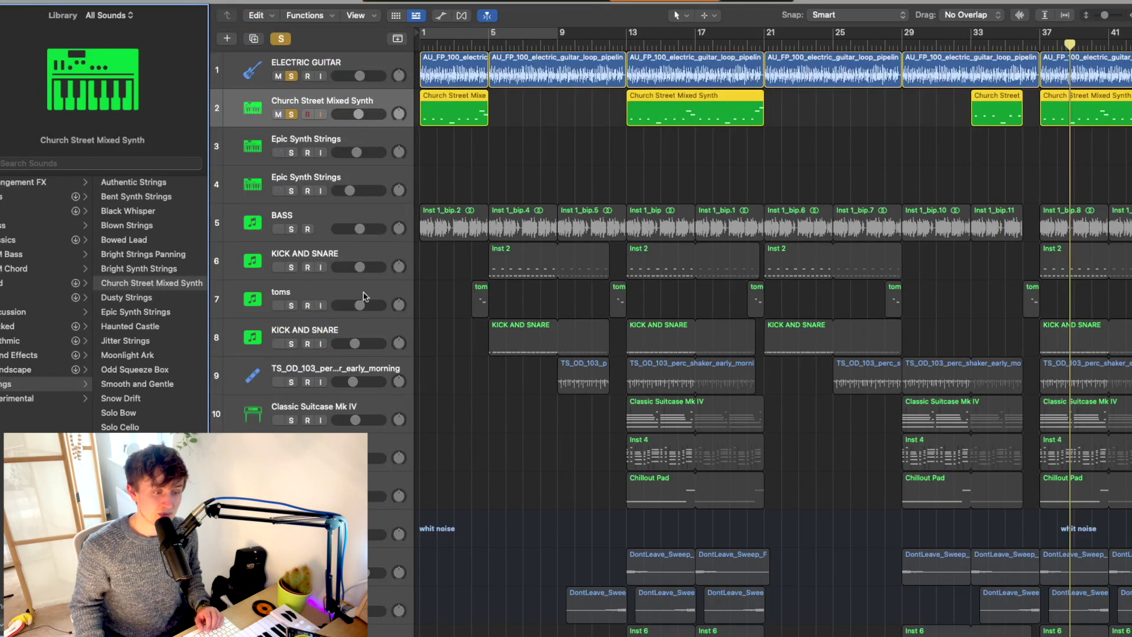
{"action": "key", "text": "y"}
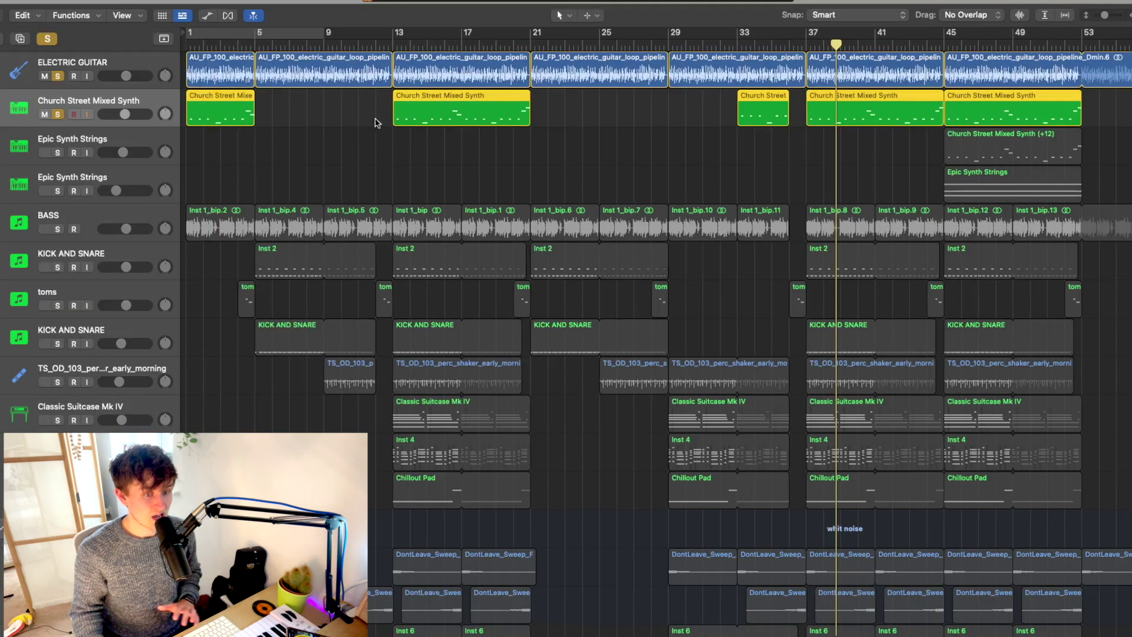
{"action": "scroll", "coordinate": [924, 84], "scroll_direction": "down", "scroll_amount": 2}
{"action": "scroll", "coordinate": [924, 85], "scroll_direction": "up", "scroll_amount": 2}
- Add both Epic Synth Strings tracks to the solo and play with a cycle over bars 45 to 53
{"action": "left_click", "coordinate": [942, 45]}
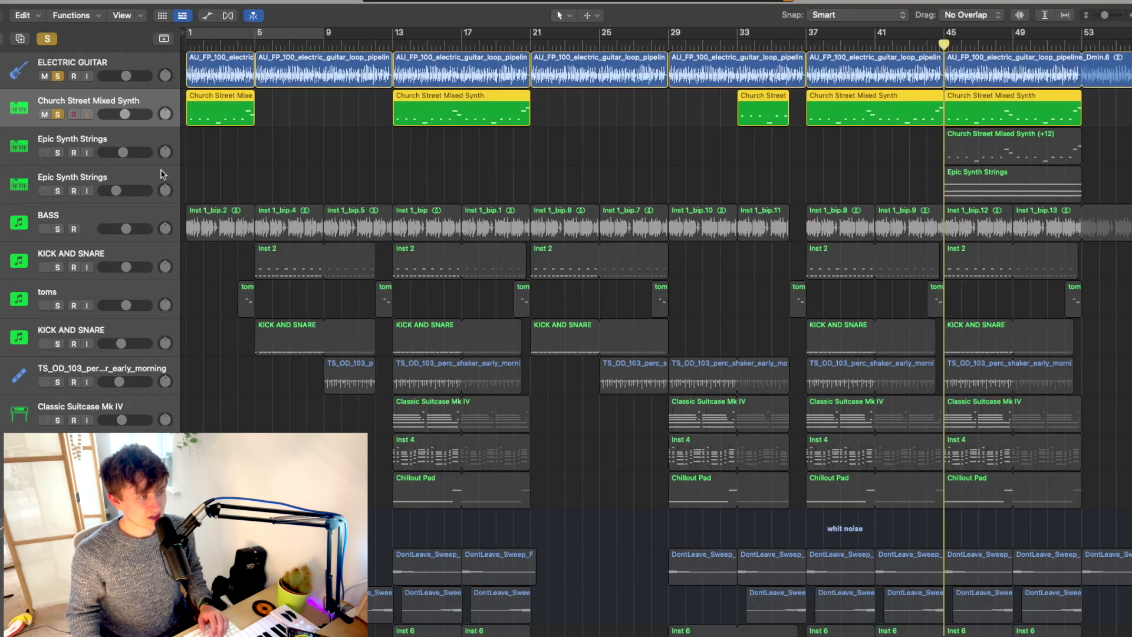
{"action": "left_click", "coordinate": [56, 153]}
{"action": "key", "text": "space"}
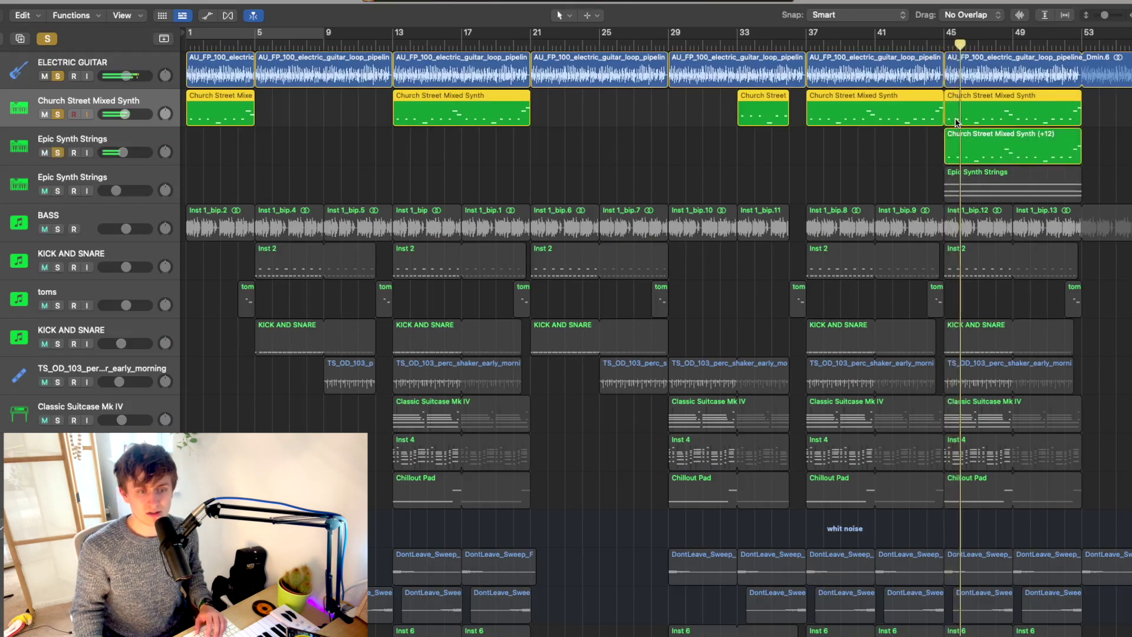
{"action": "left_click", "coordinate": [57, 191]}
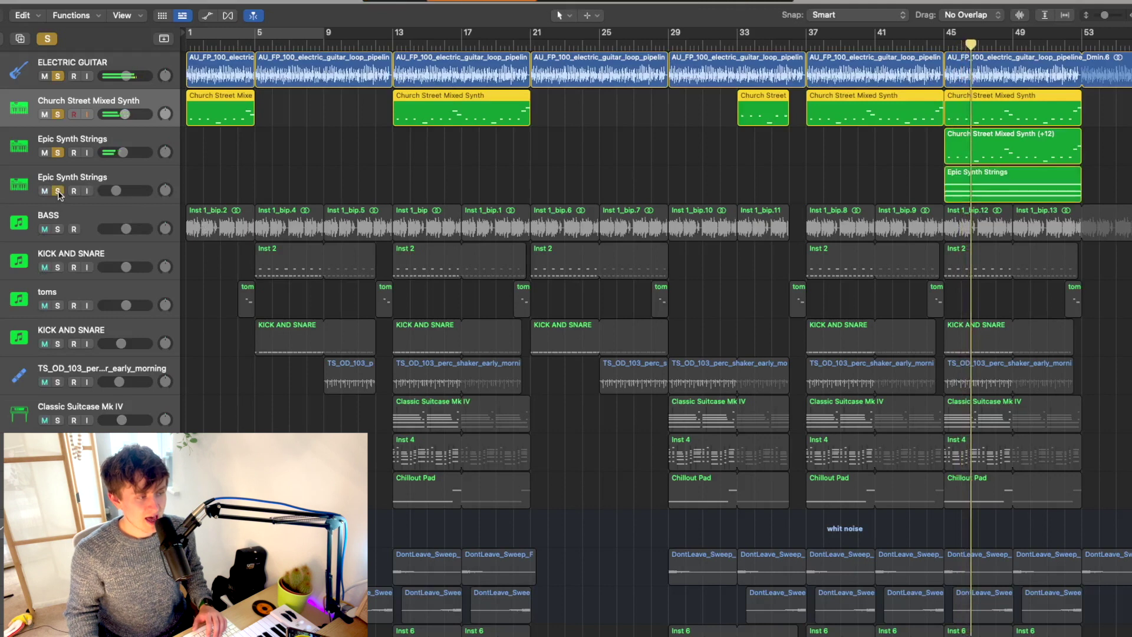
{"action": "left_click", "coordinate": [944, 40]}
{"action": "left_click_drag", "start_coordinate": [951, 33], "coordinate": [1088, 38]}
{"action": "key", "text": "space"}
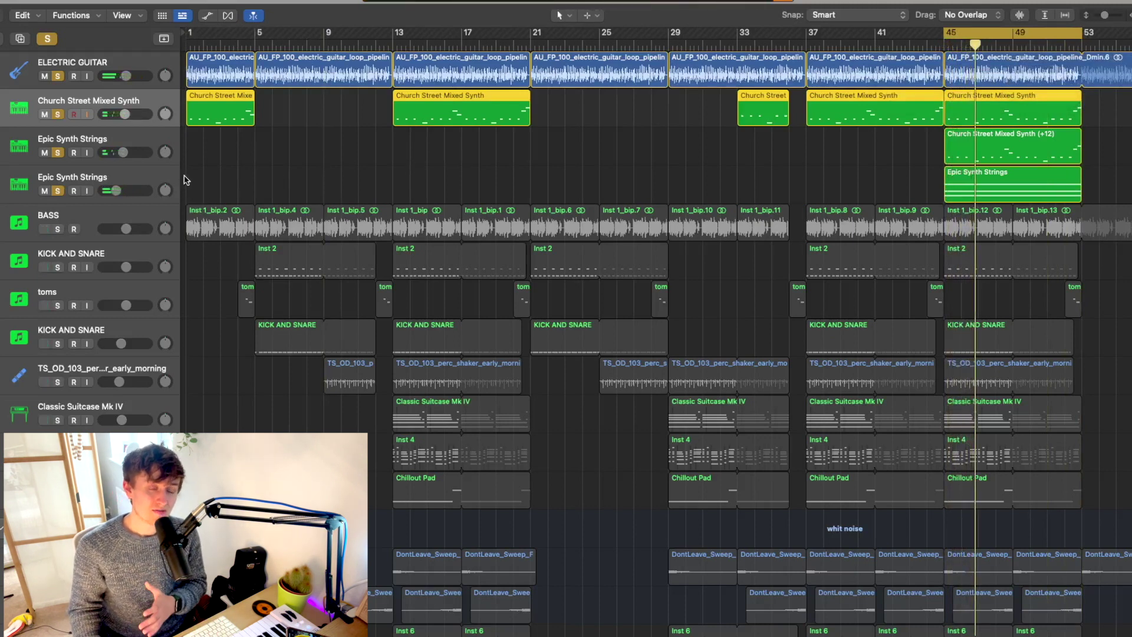
- Inspect the side-chain source of the Compressor on the second Epic Synth Strings track
{"action": "left_click", "coordinate": [131, 178]}
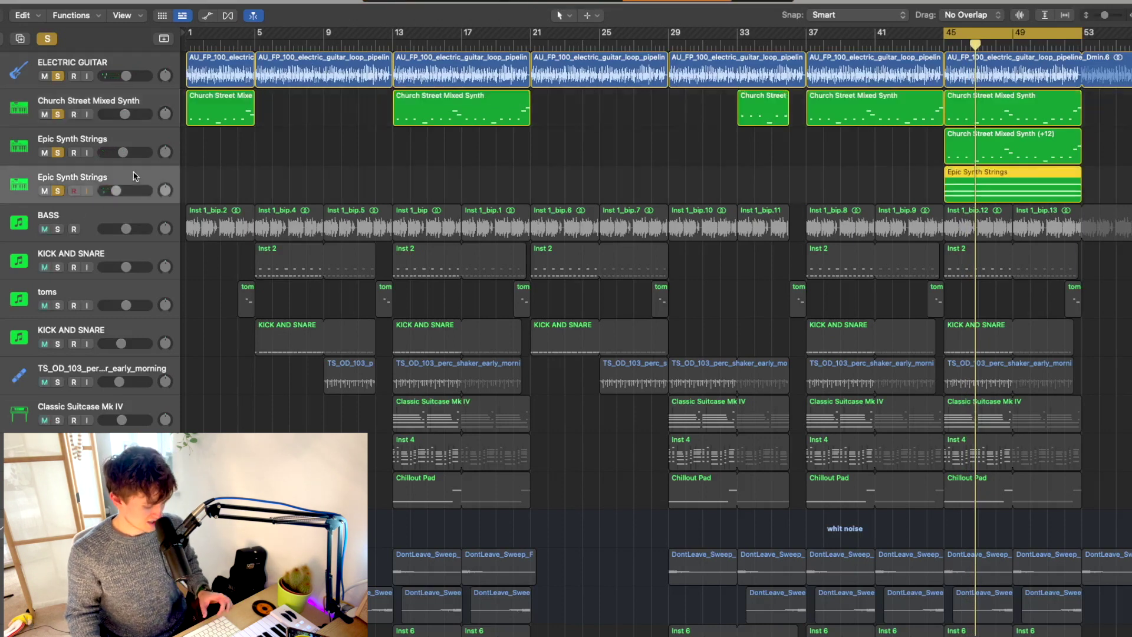
{"action": "key", "text": "x"}
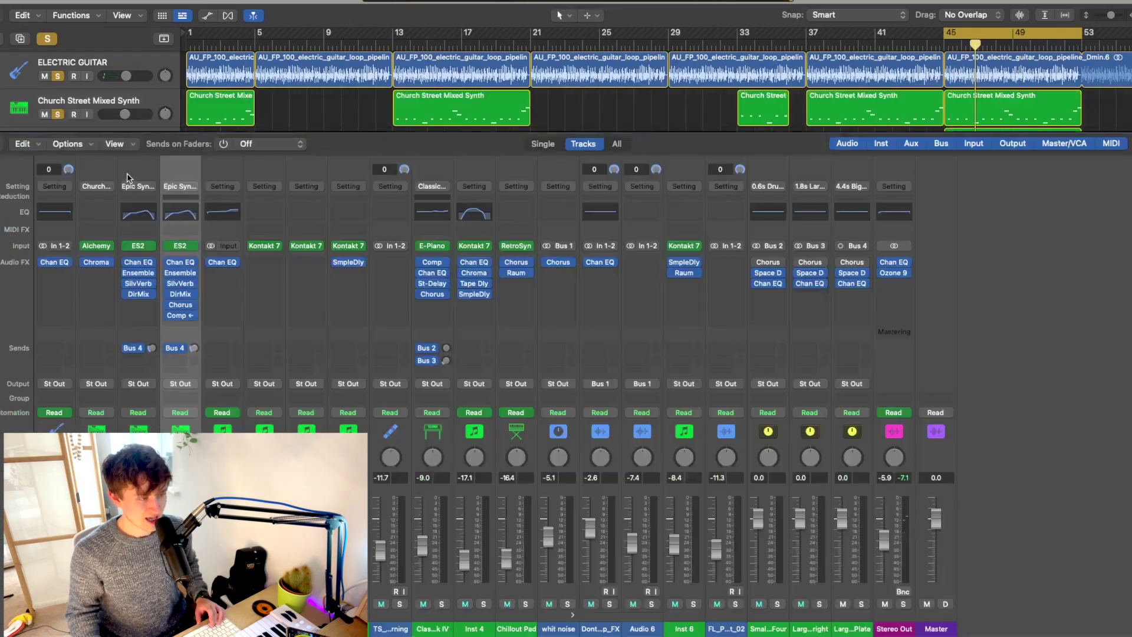
{"action": "left_click", "coordinate": [180, 315]}
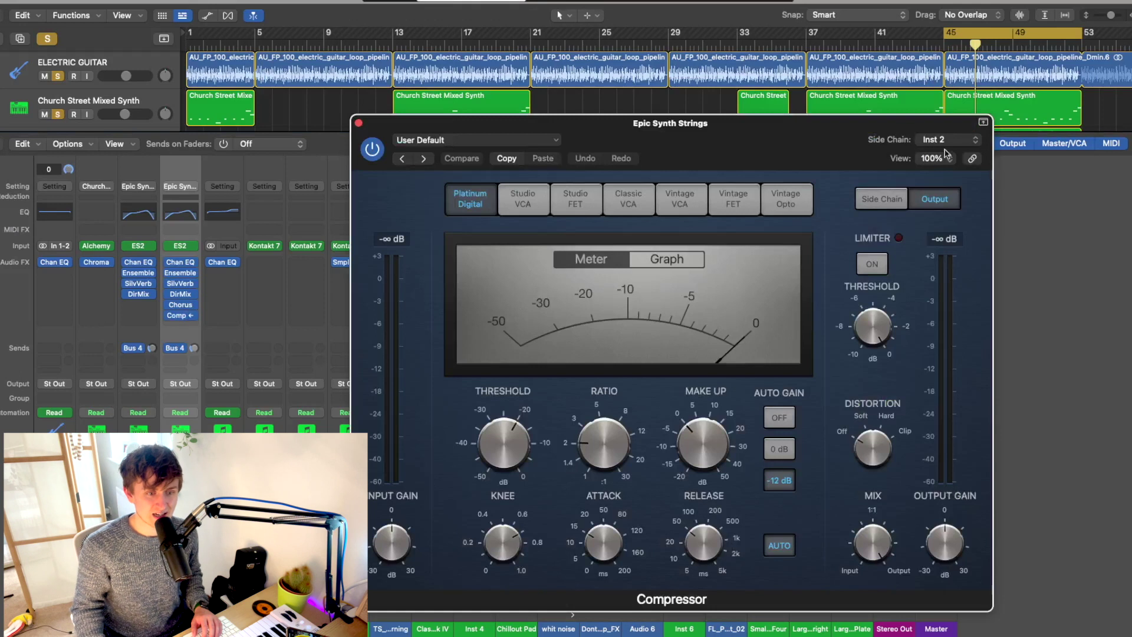
{"action": "left_click_drag", "start_coordinate": [921, 129], "coordinate": [844, 106]}
{"action": "left_click", "coordinate": [849, 117]}
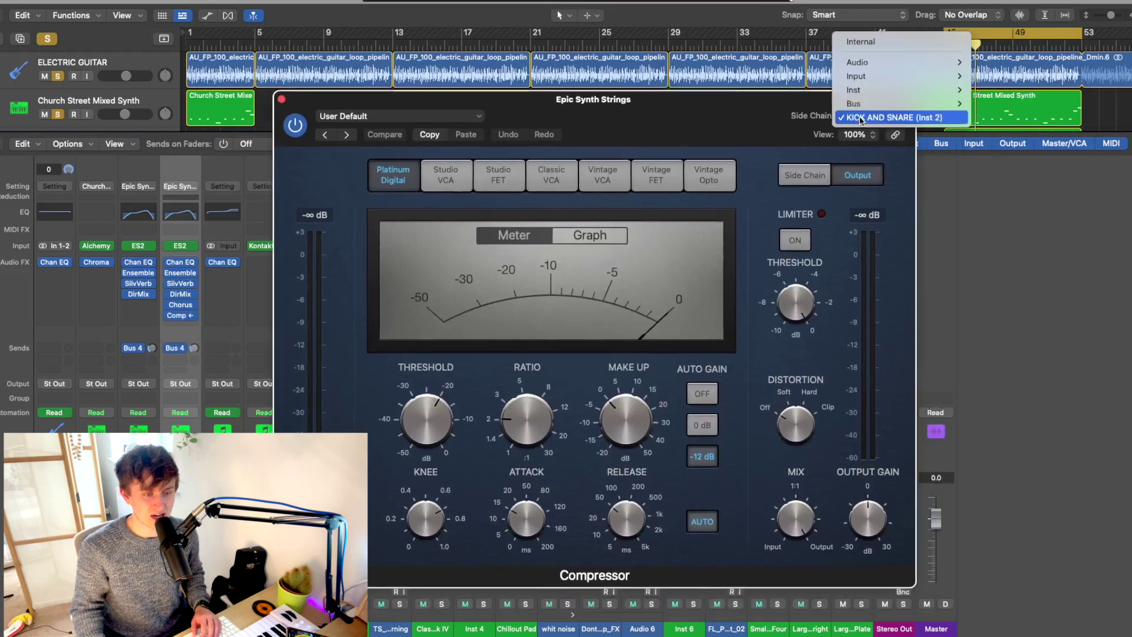
{"action": "mouse_move", "coordinate": [896, 89]}
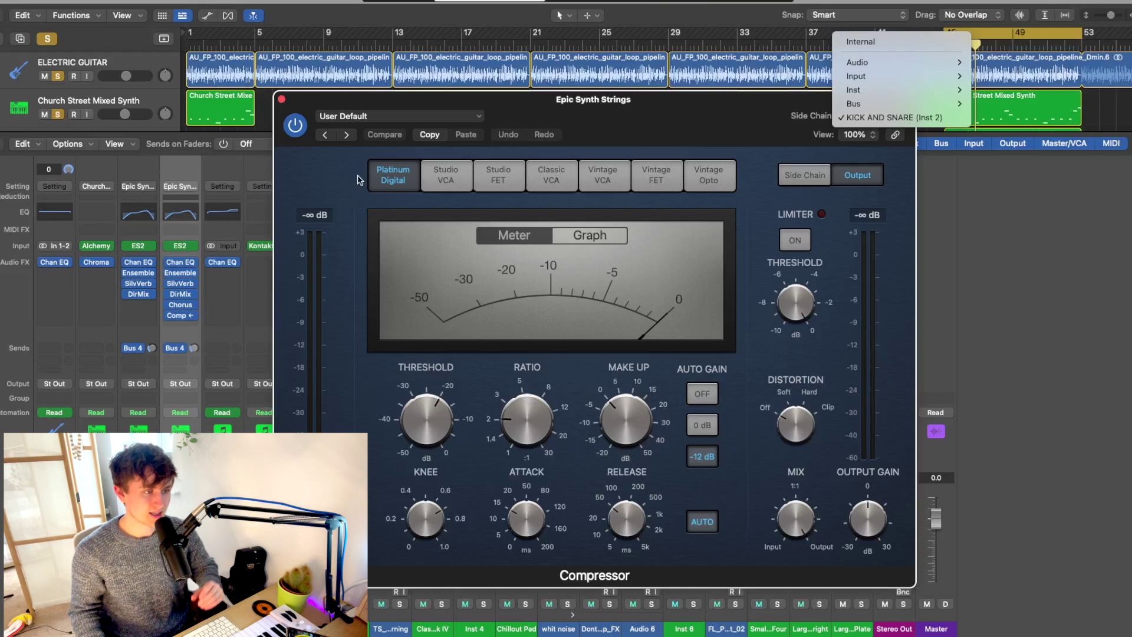
{"action": "left_click", "coordinate": [282, 101]}
- Compare the playback with the strings' Compressor bypassed and enabled, and close the plug-in and the mixer
{"action": "key", "text": "space"}
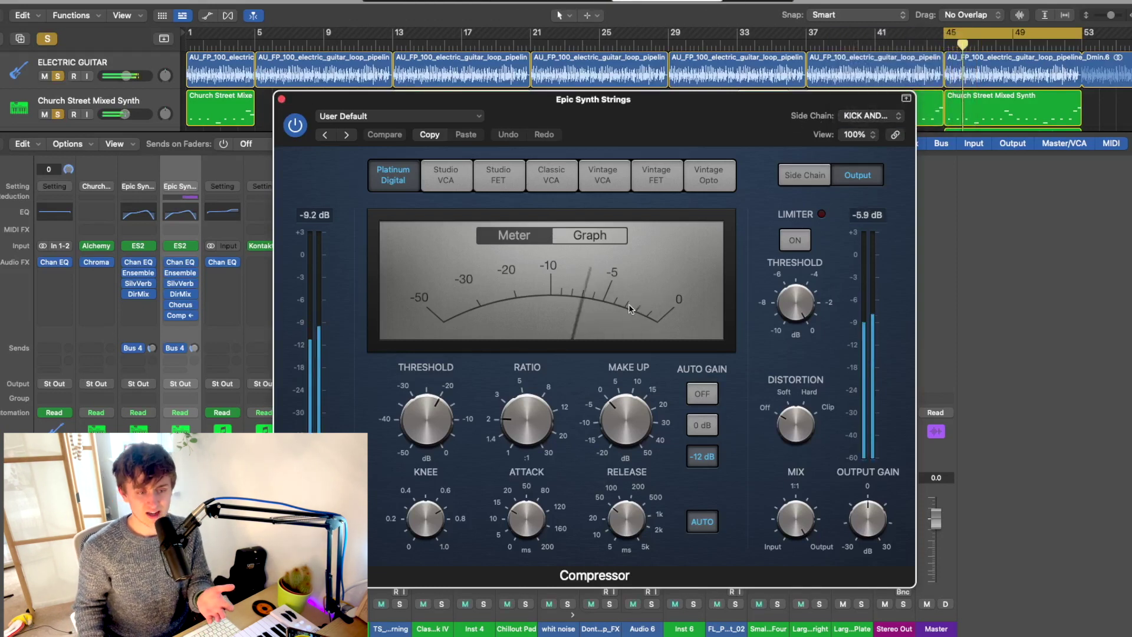
{"action": "left_click", "coordinate": [294, 125]}
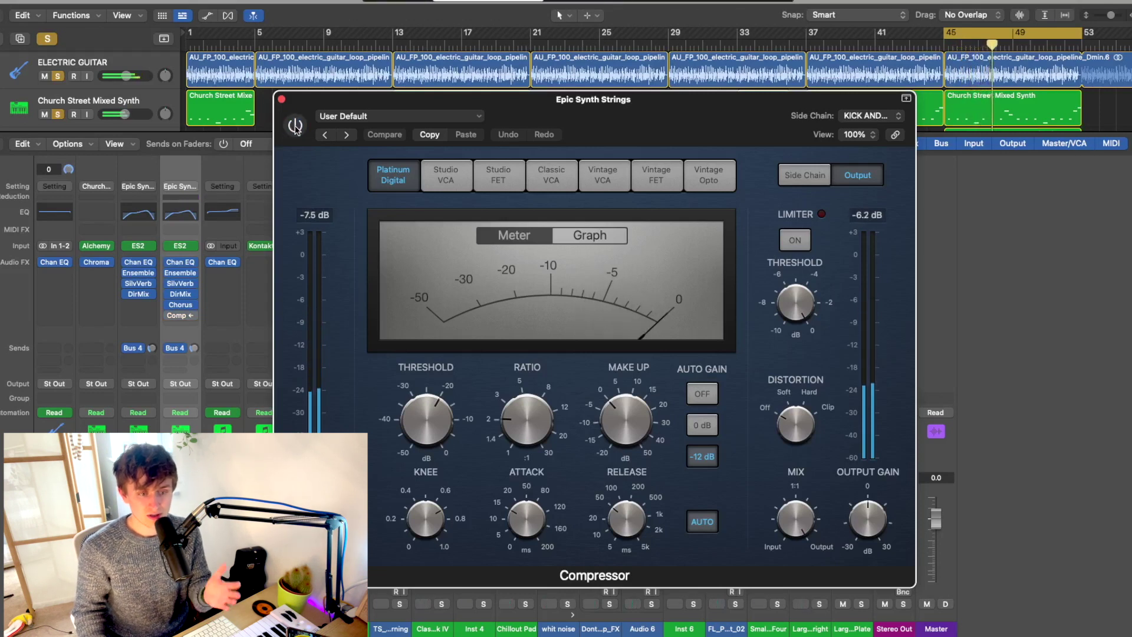
{"action": "left_click", "coordinate": [294, 125]}
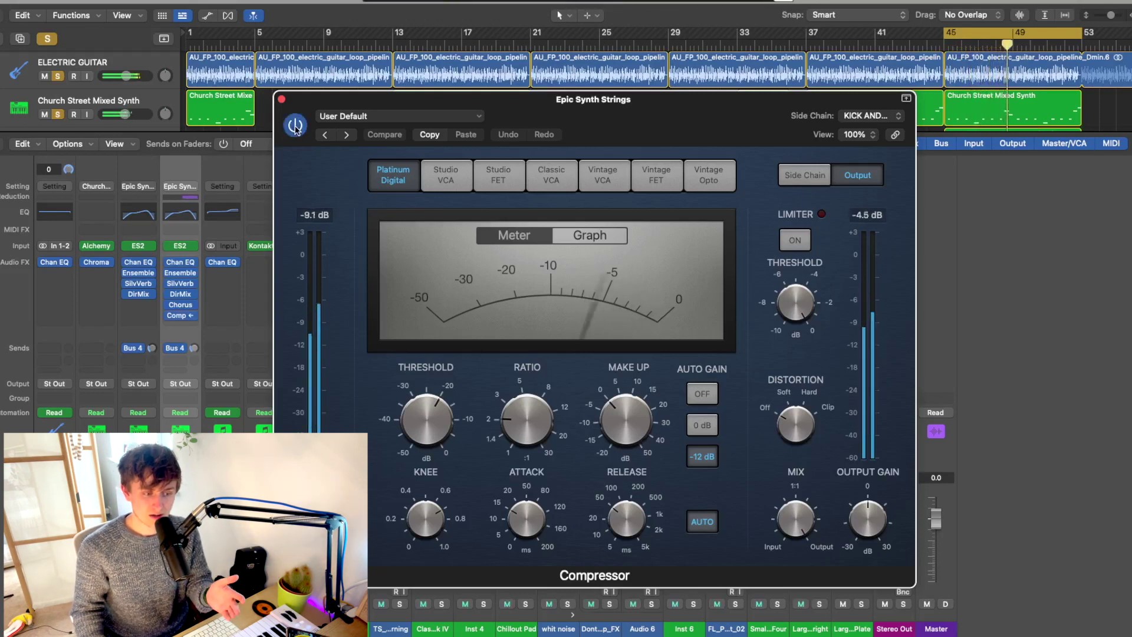
{"action": "left_click", "coordinate": [281, 99]}
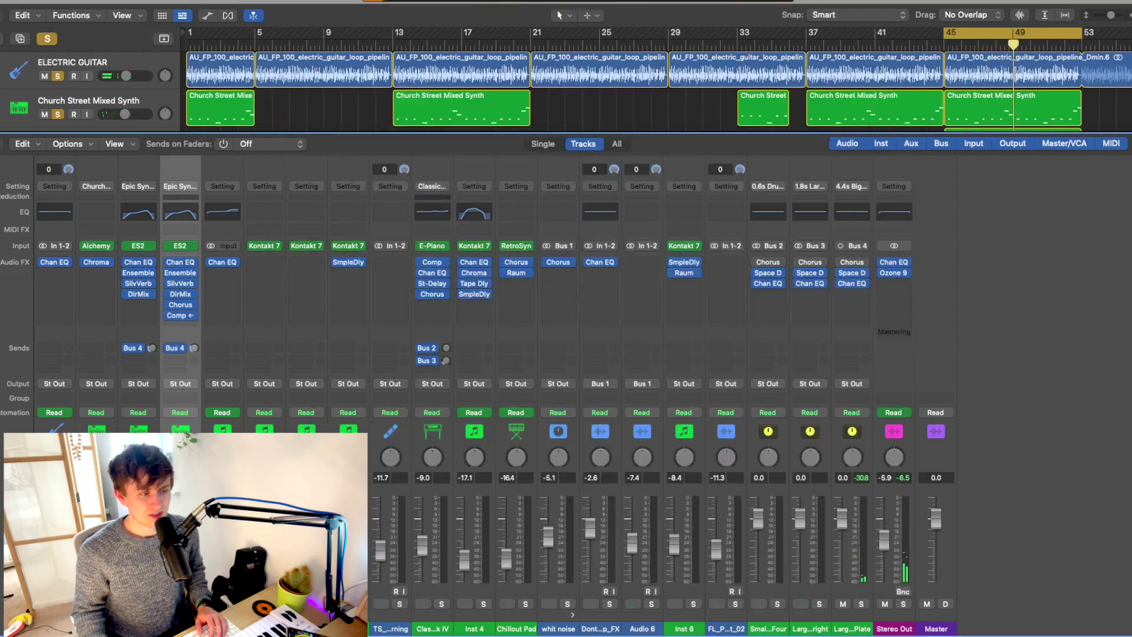
{"action": "key", "text": "x"}
{"action": "left_click", "coordinate": [579, 169]}
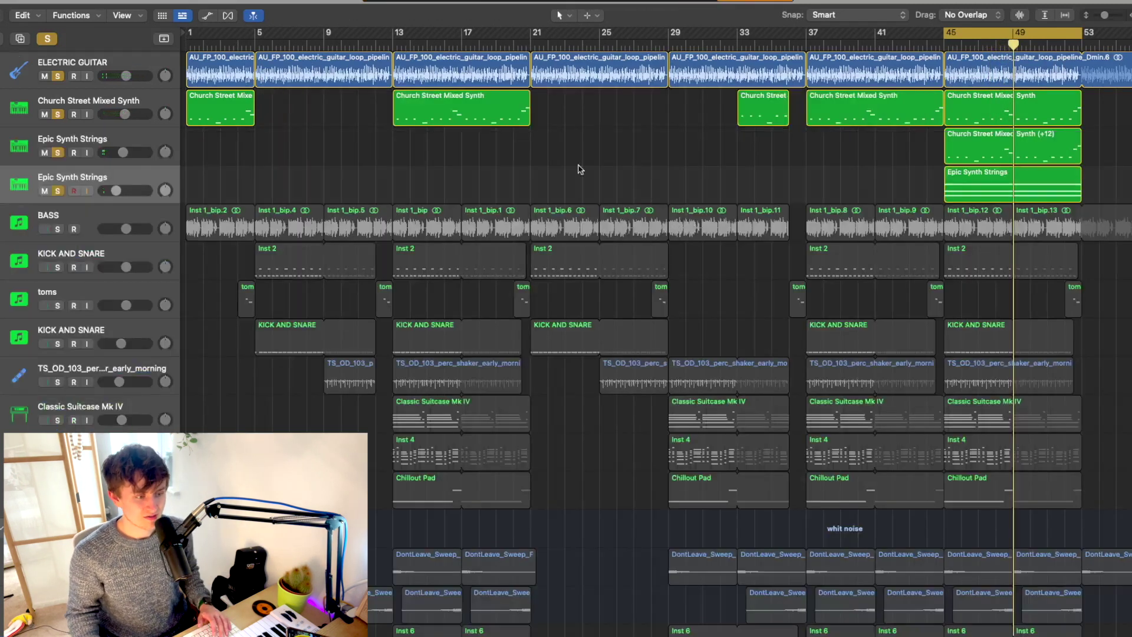
- Set the cycle to bars 13 to 21 and add the BASS track to the soloed tracks
{"action": "left_click", "coordinate": [993, 39]}
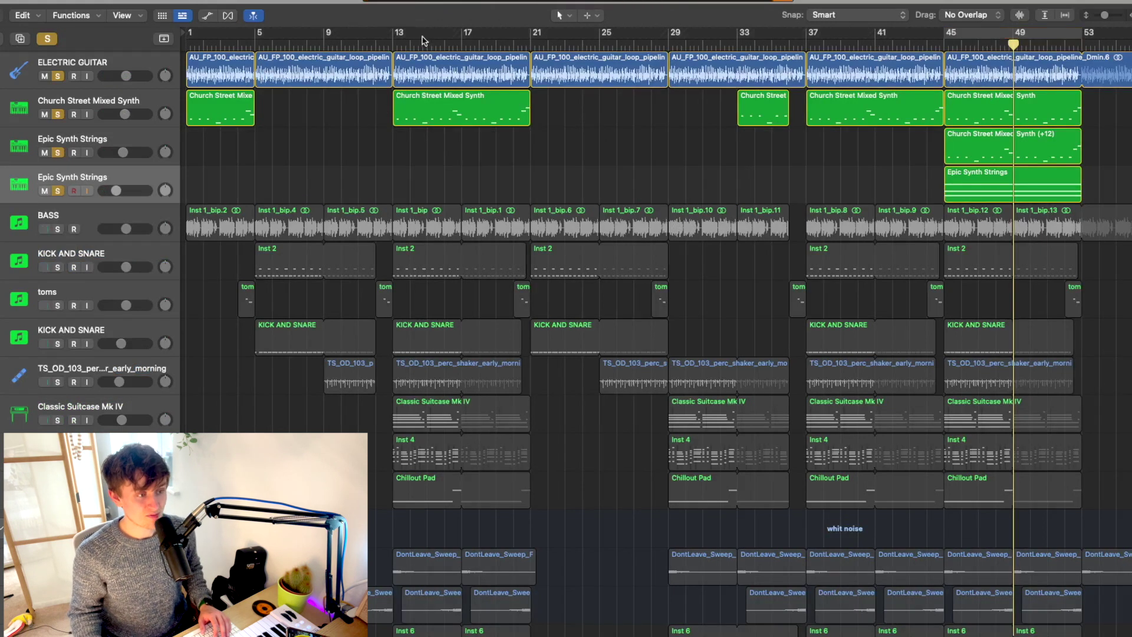
{"action": "left_click", "coordinate": [395, 40]}
{"action": "left_click_drag", "start_coordinate": [394, 35], "coordinate": [531, 37]}
{"action": "left_click", "coordinate": [47, 39]}
{"action": "left_click_drag", "start_coordinate": [63, 233], "coordinate": [116, 72]}
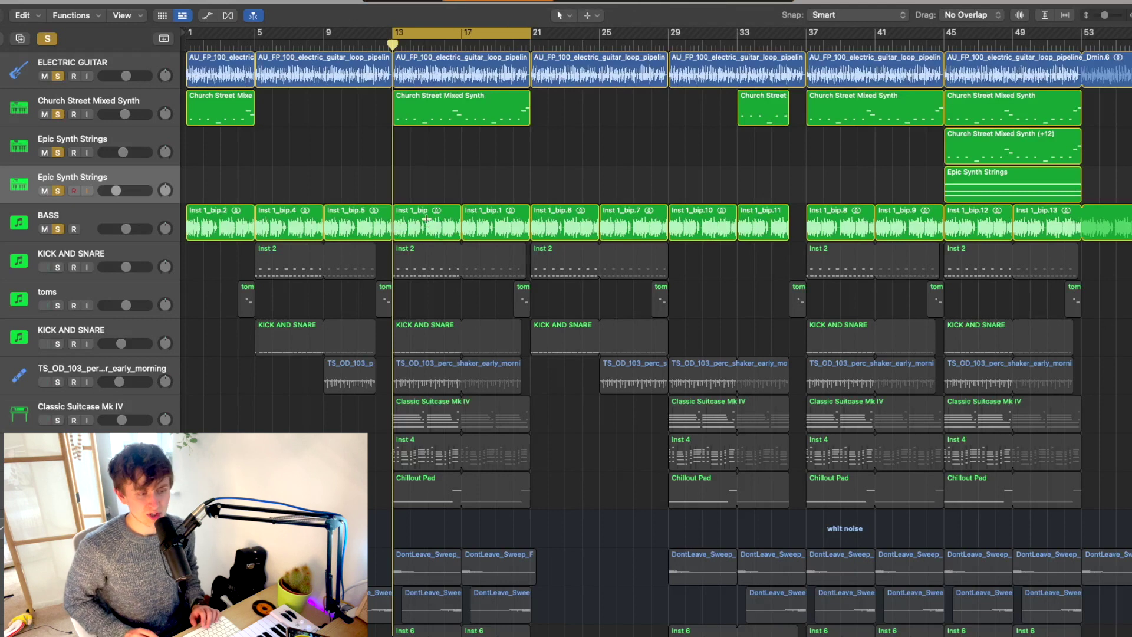
- Unsolo the guitar and the three synth tracks so only BASS is soloed, and play it from bar 13
{"action": "key", "text": "super+Right"}
{"action": "key", "text": "super+Right"}
{"action": "key", "text": "super+Right"}
{"action": "key", "text": "super+Down"}
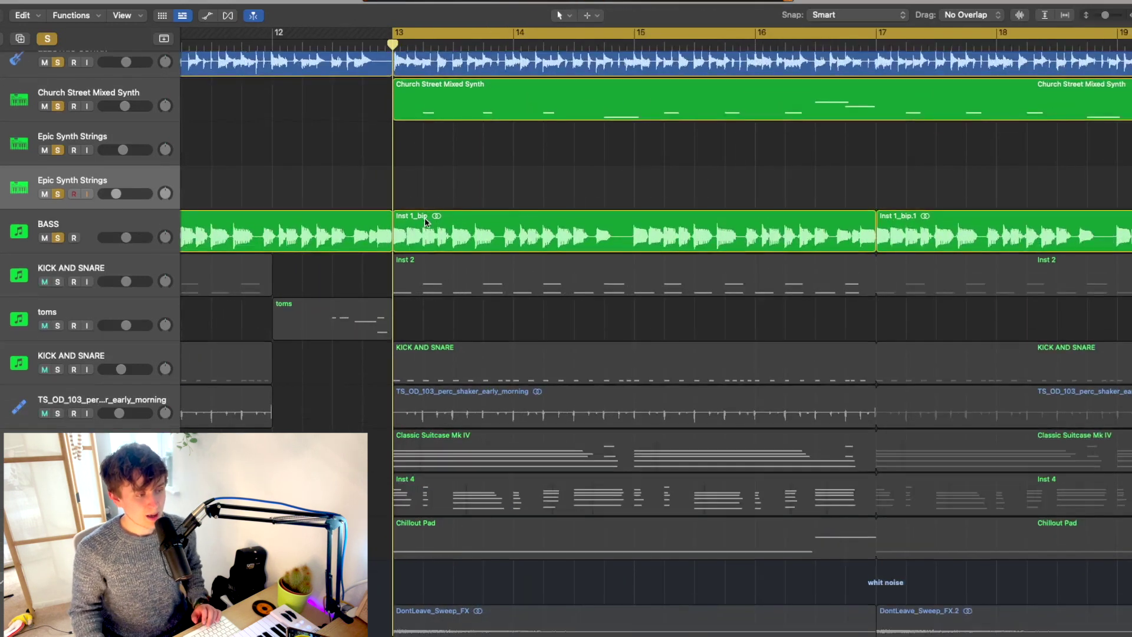
{"action": "left_click_drag", "start_coordinate": [57, 194], "coordinate": [253, 92]}
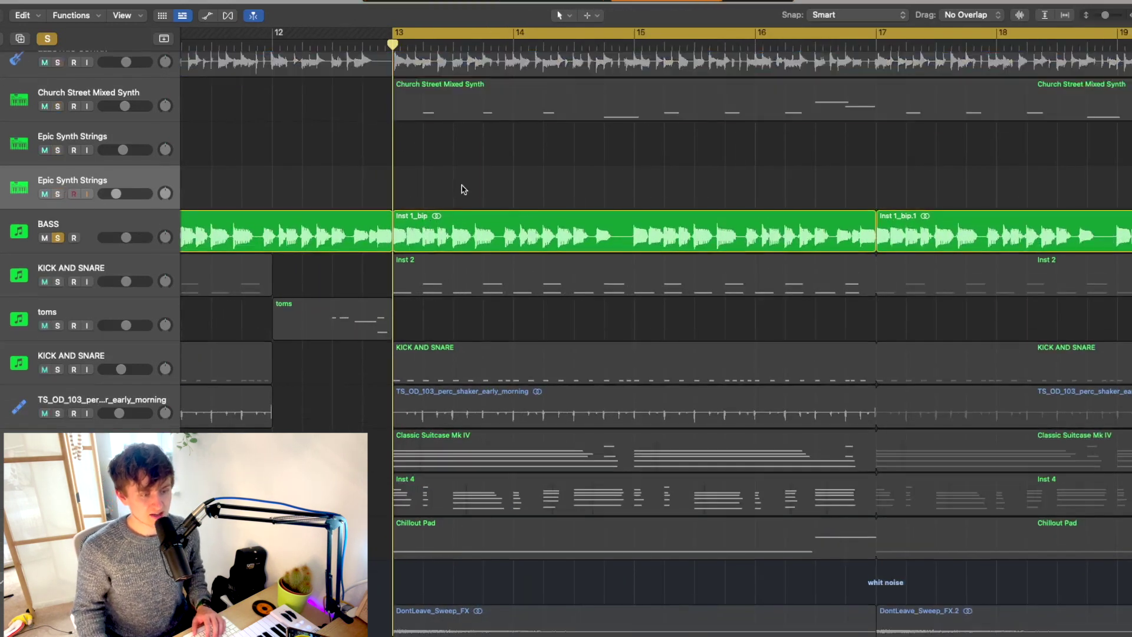
{"action": "scroll", "coordinate": [459, 177], "scroll_direction": "left", "scroll_amount": 3}
{"action": "scroll", "coordinate": [589, 202], "scroll_direction": "right", "scroll_amount": 4}
{"action": "key", "text": "space"}
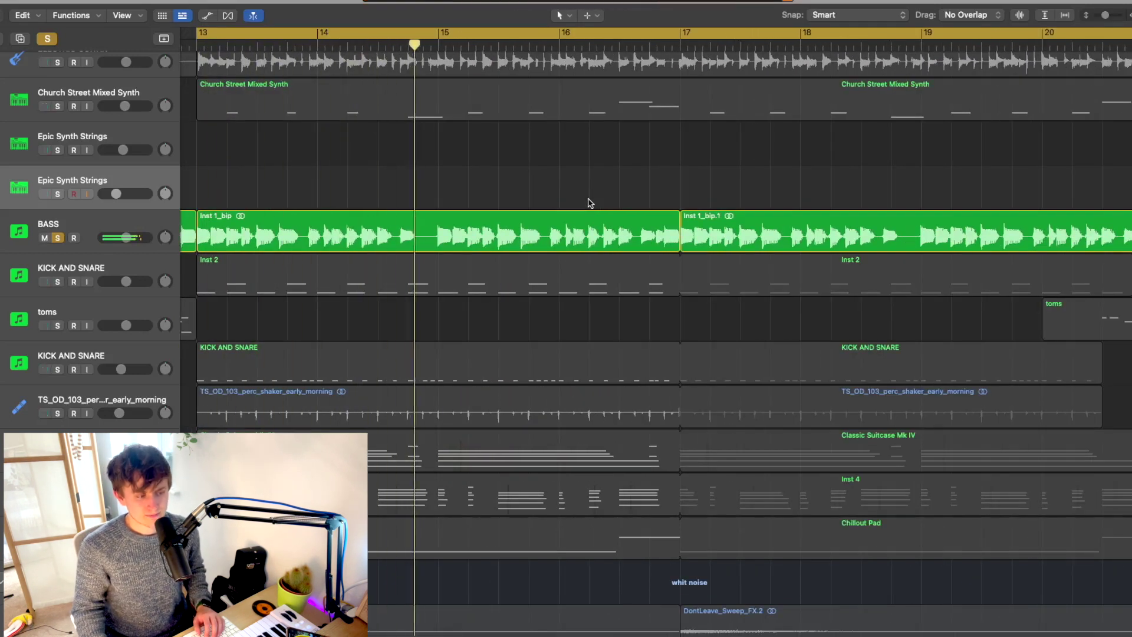
- Solo the guitar, Church Street Mixed Synth, both Epic Synth Strings and the upper KICK AND SNARE with the bass during playback from bar 13
{"action": "scroll", "coordinate": [445, 177], "scroll_direction": "up", "scroll_amount": 1}
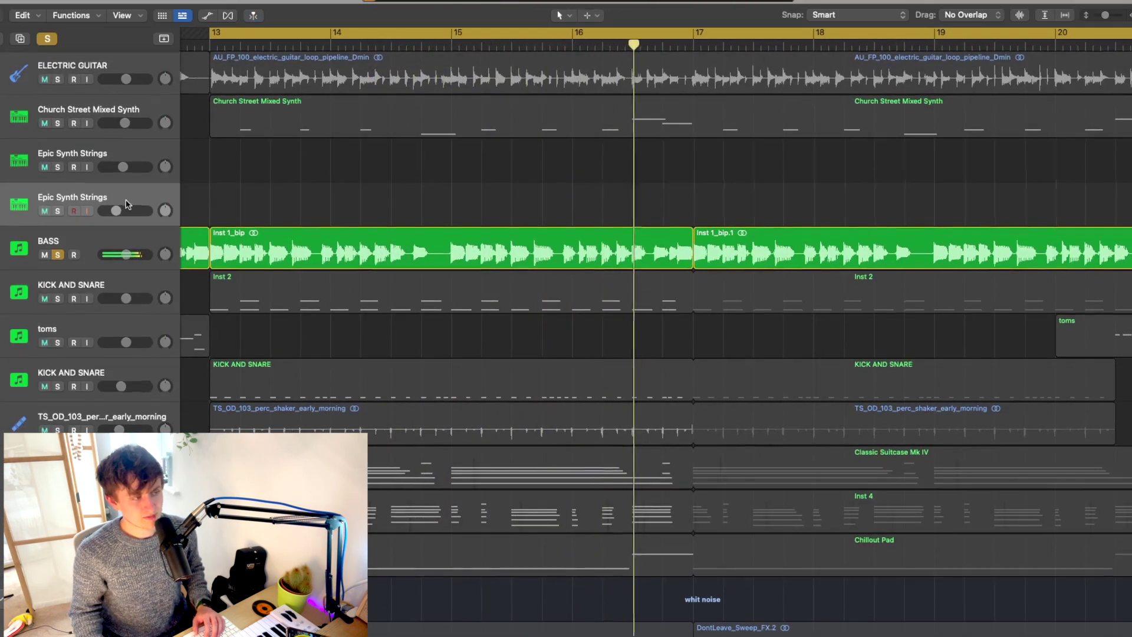
{"action": "left_click_drag", "start_coordinate": [57, 79], "coordinate": [56, 165]}
{"action": "key", "text": "space"}
{"action": "key", "text": "space"}
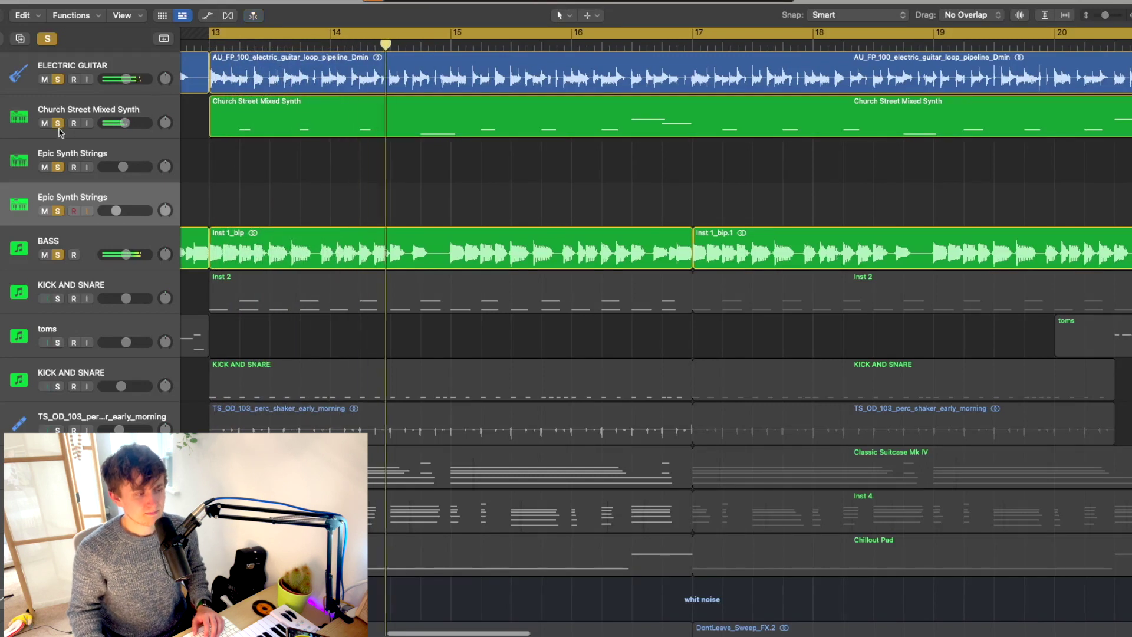
{"action": "scroll", "coordinate": [336, 184], "scroll_direction": "left", "scroll_amount": 5}
{"action": "left_click", "coordinate": [62, 298]}
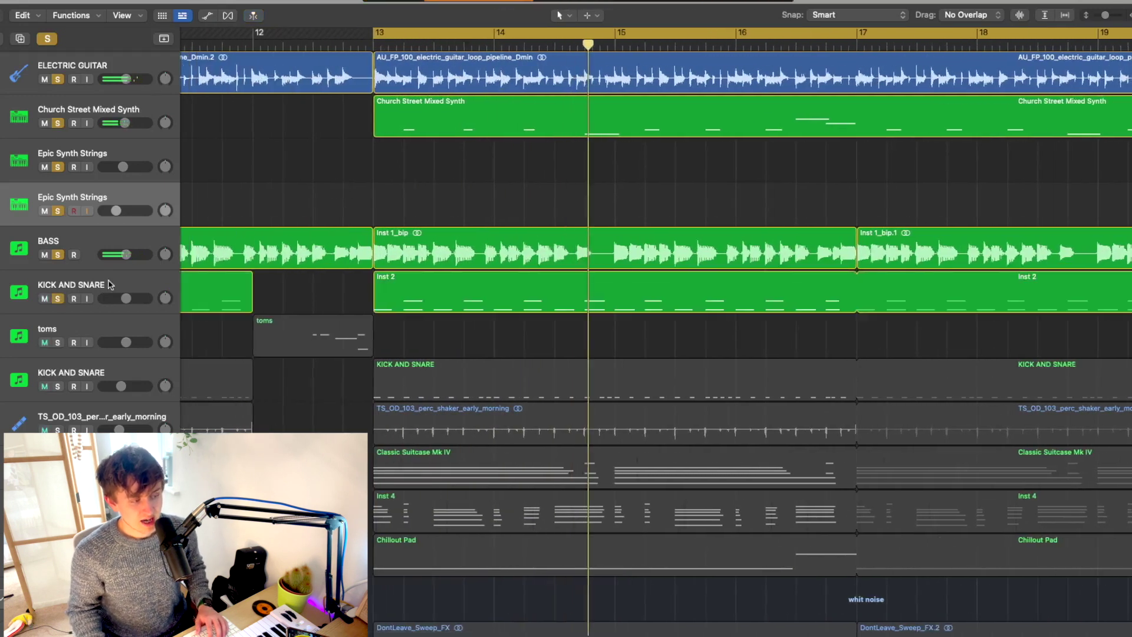
- View the Kontakt instrument on the upper KICK AND SNARE track from the mixer, and close both the plug-in and the mixer
{"action": "key", "text": "x"}
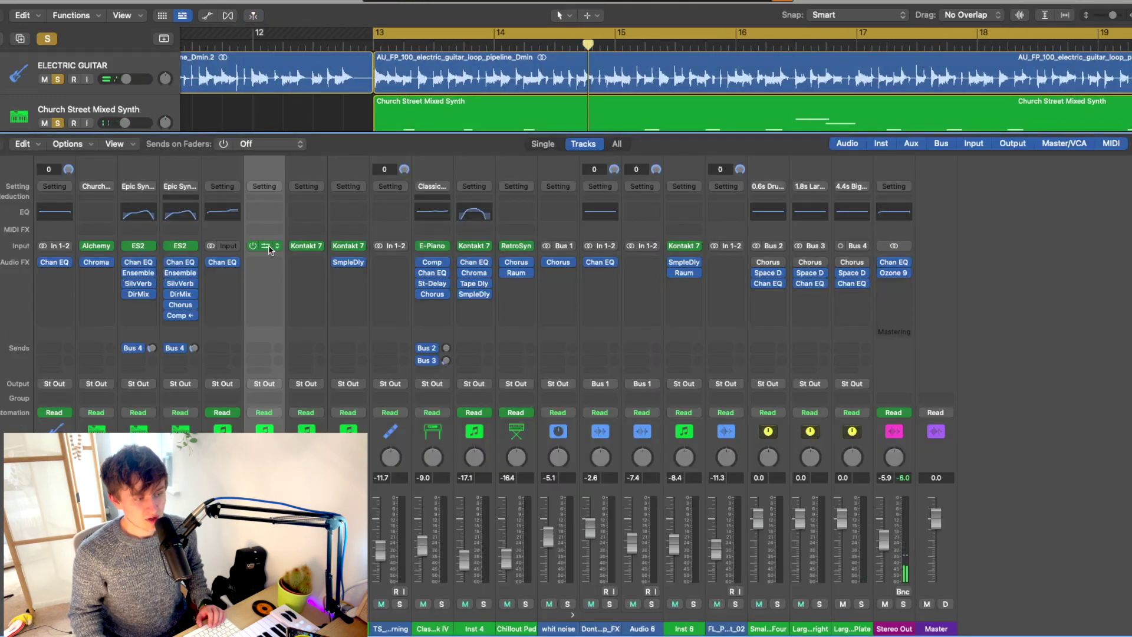
{"action": "left_click", "coordinate": [269, 246]}
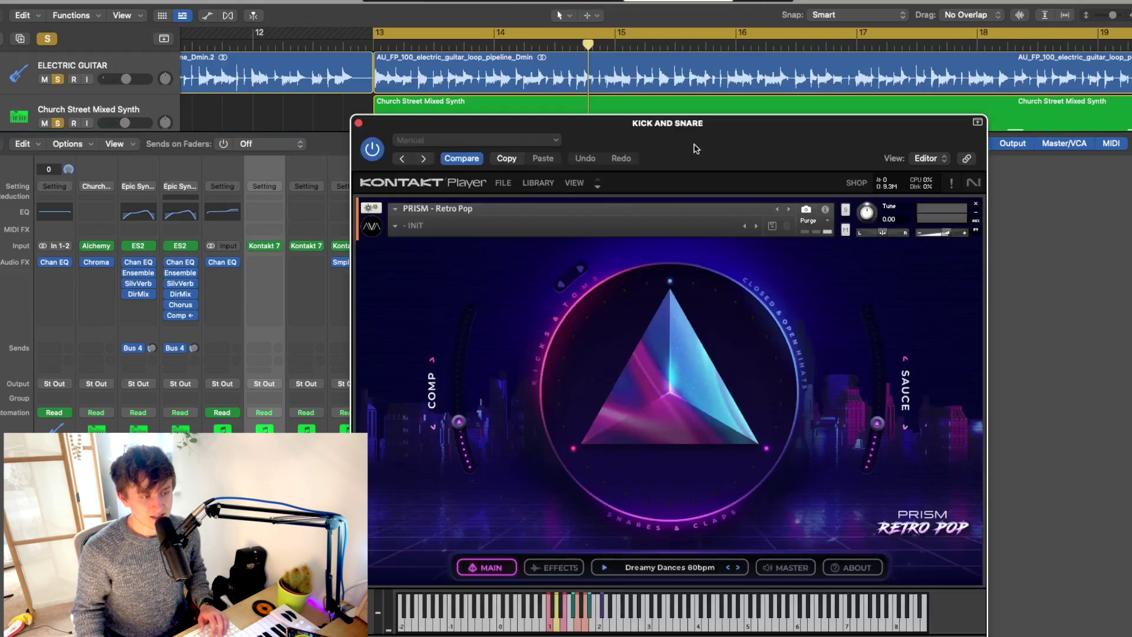
{"action": "left_click_drag", "start_coordinate": [759, 148], "coordinate": [755, 51]}
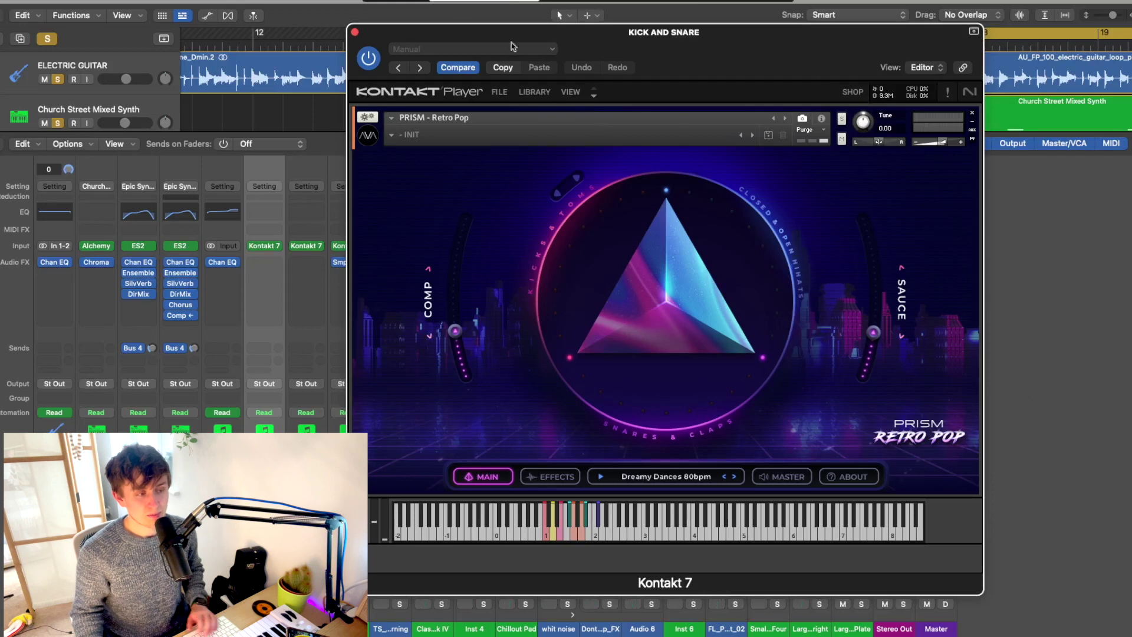
{"action": "left_click", "coordinate": [354, 32]}
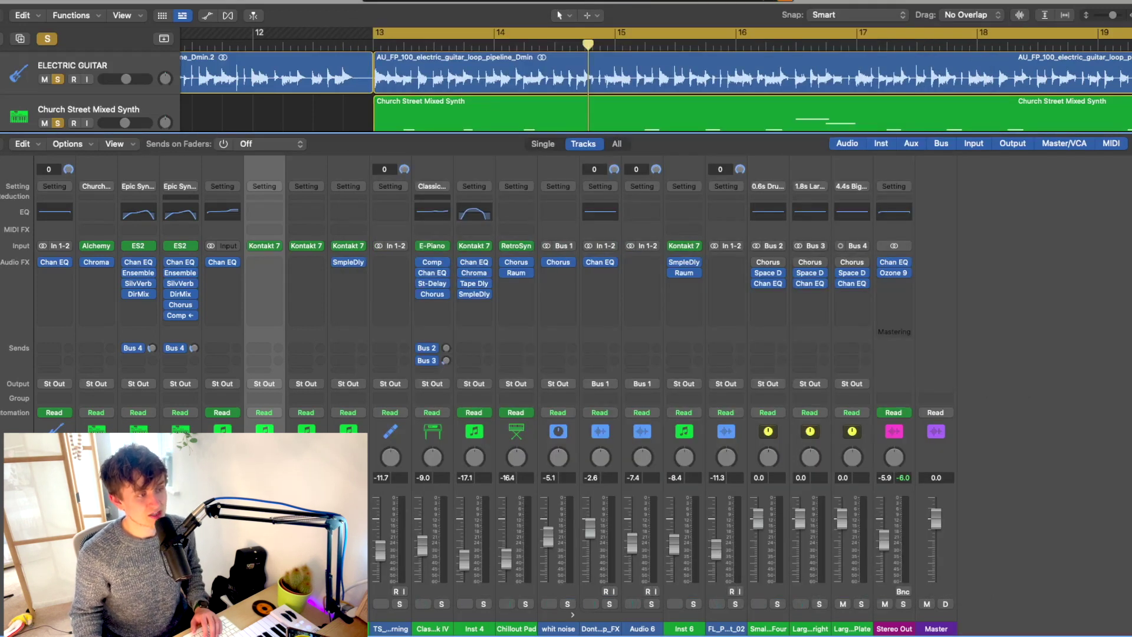
{"action": "key", "text": "x"}
- Play the soloed guitar, synths, bass and upper KICK AND SNARE together from bar 13
{"action": "key", "text": "space"}
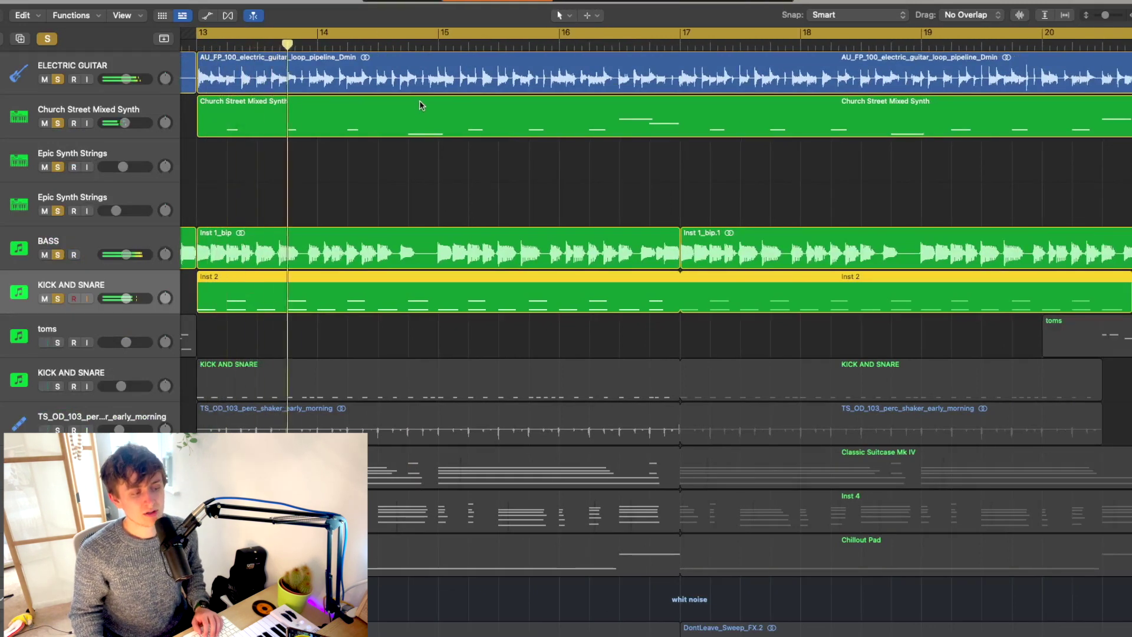
{"action": "scroll", "coordinate": [297, 243], "scroll_direction": "left", "scroll_amount": 2}
{"action": "scroll", "coordinate": [297, 244], "scroll_direction": "left", "scroll_amount": 5}
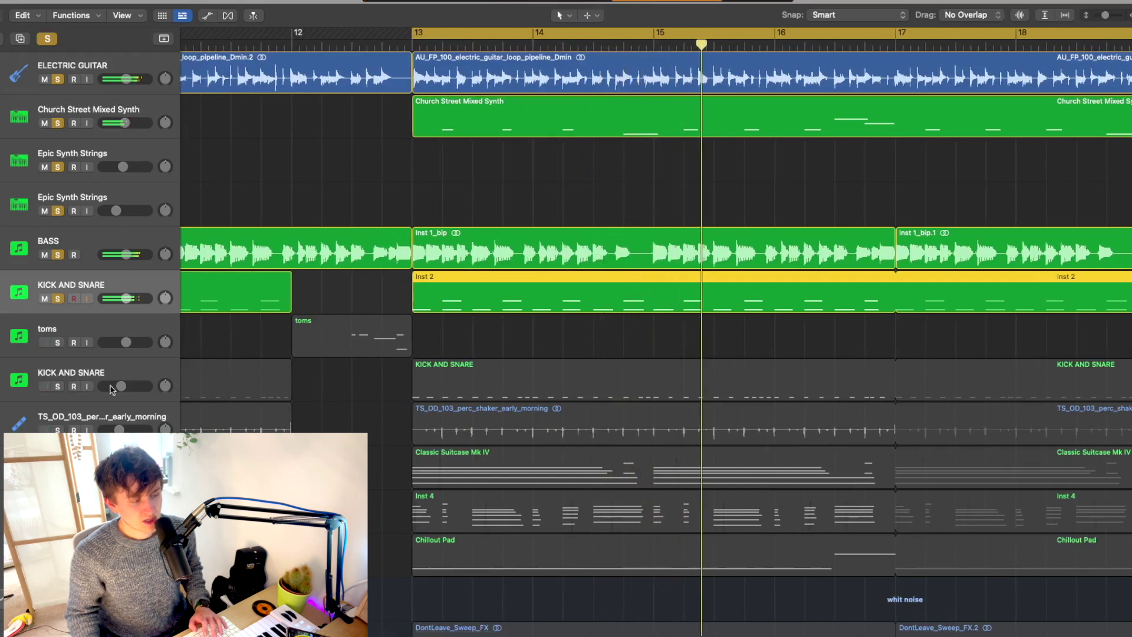
- Add the toms track to the soloed tracks, extend the cycle start back to bar 12 and play the toms fill
{"action": "left_click", "coordinate": [117, 337]}
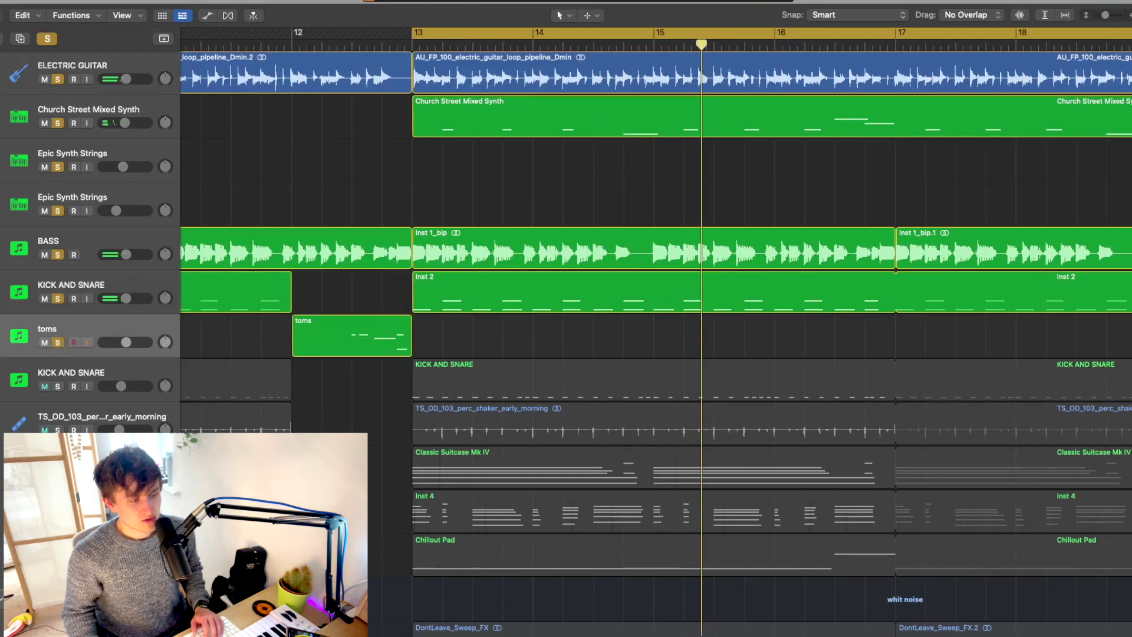
{"action": "left_click", "coordinate": [352, 43]}
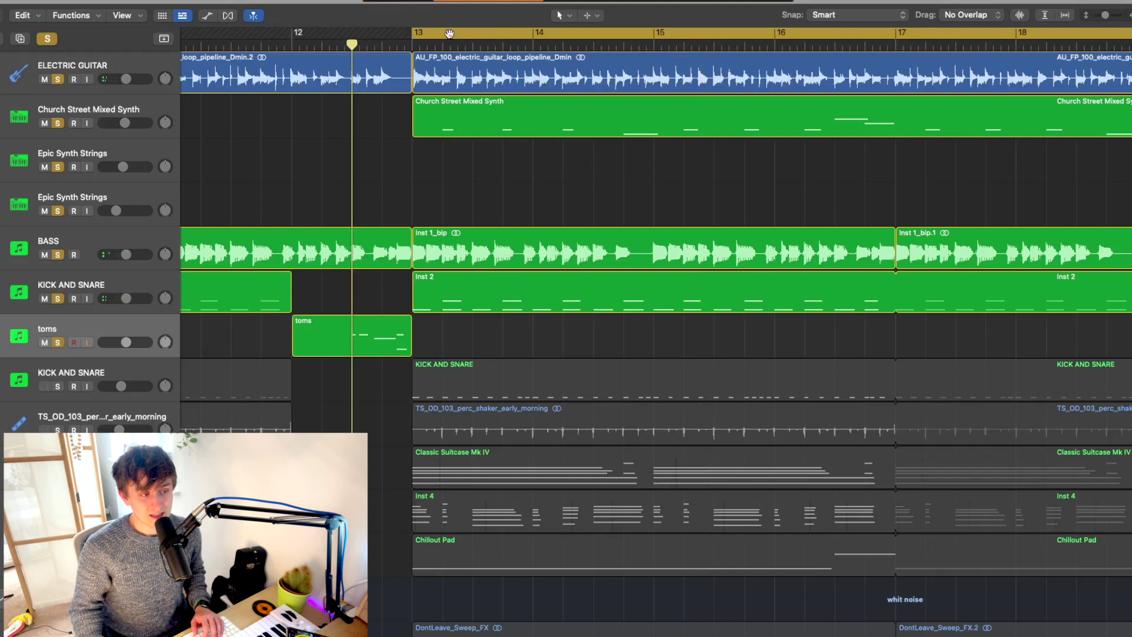
{"action": "left_click_drag", "start_coordinate": [411, 39], "coordinate": [300, 33]}
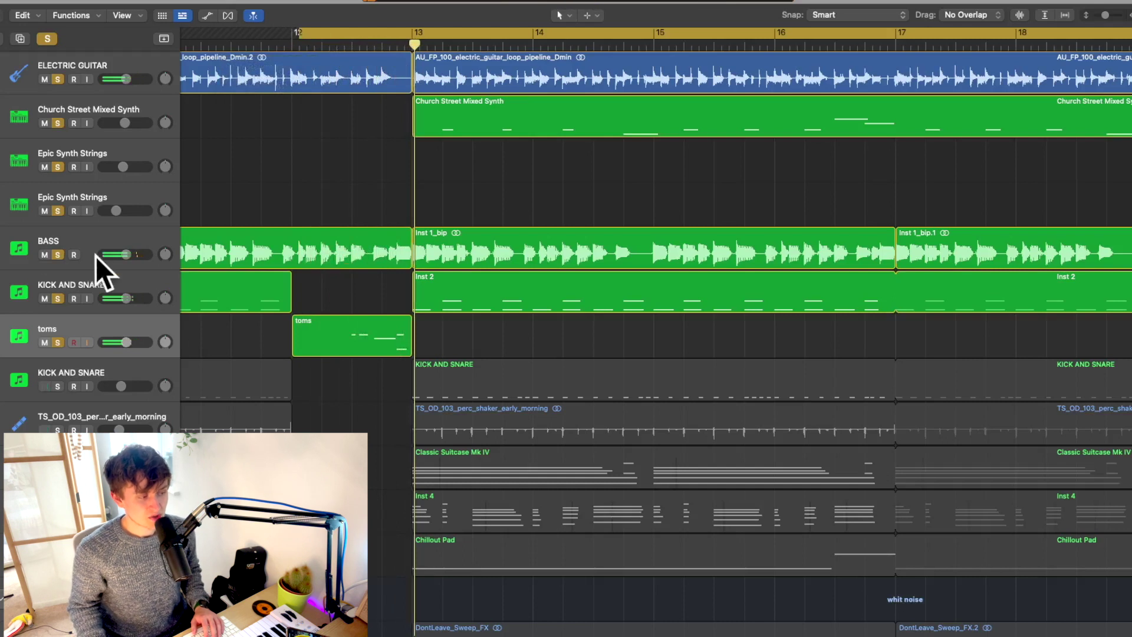
- Add the lower KICK AND SNARE track to the soloed tracks and play the section
{"action": "scroll", "coordinate": [232, 303], "scroll_direction": "down", "scroll_amount": 2}
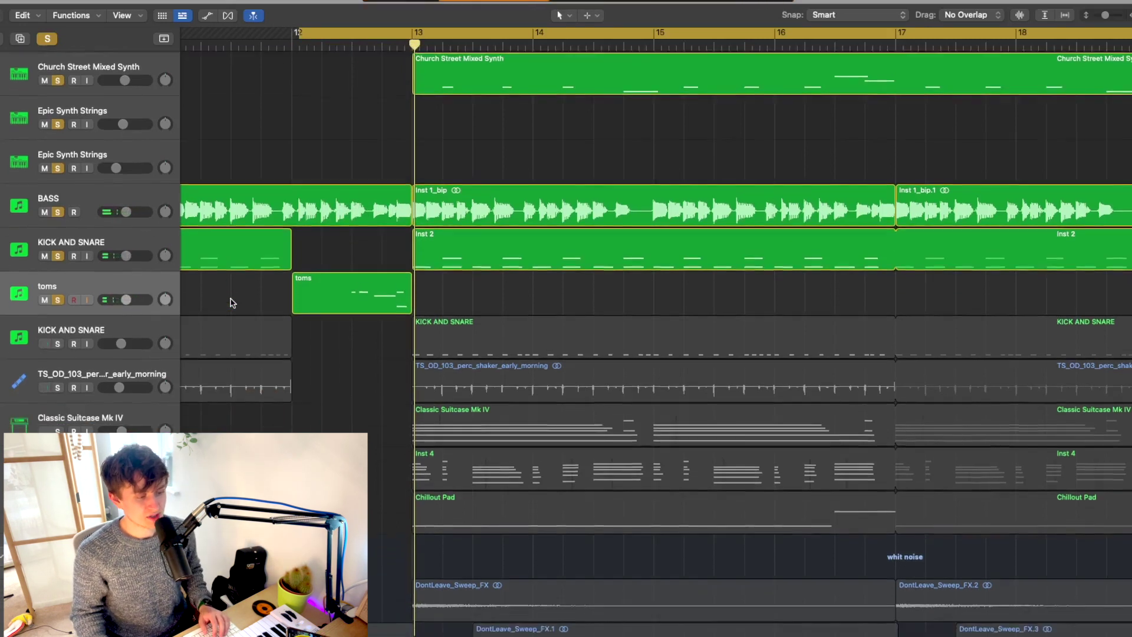
{"action": "scroll", "coordinate": [231, 303], "scroll_direction": "down", "scroll_amount": 2}
{"action": "left_click", "coordinate": [129, 276]}
{"action": "left_click", "coordinate": [57, 287]}
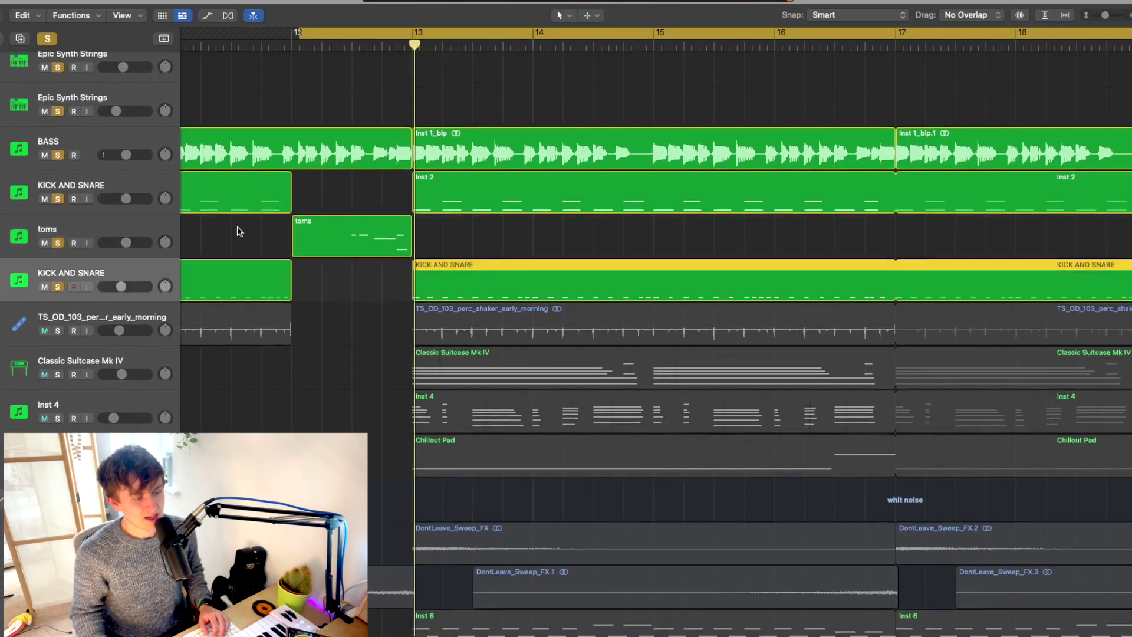
{"action": "key", "text": "space"}
{"action": "key", "text": "space"}
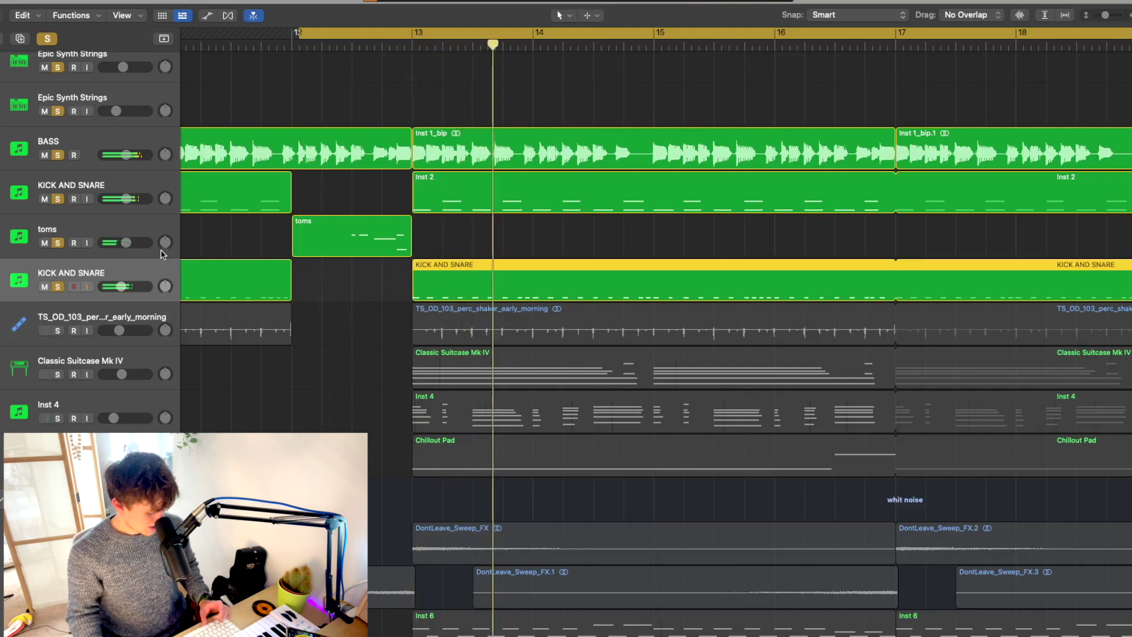
- View the lower KICK AND SNARE track's Kontakt instrument from the mixer during playback, and hide the plug-in and the mixer
{"action": "key", "text": "x"}
{"action": "left_click", "coordinate": [349, 246]}
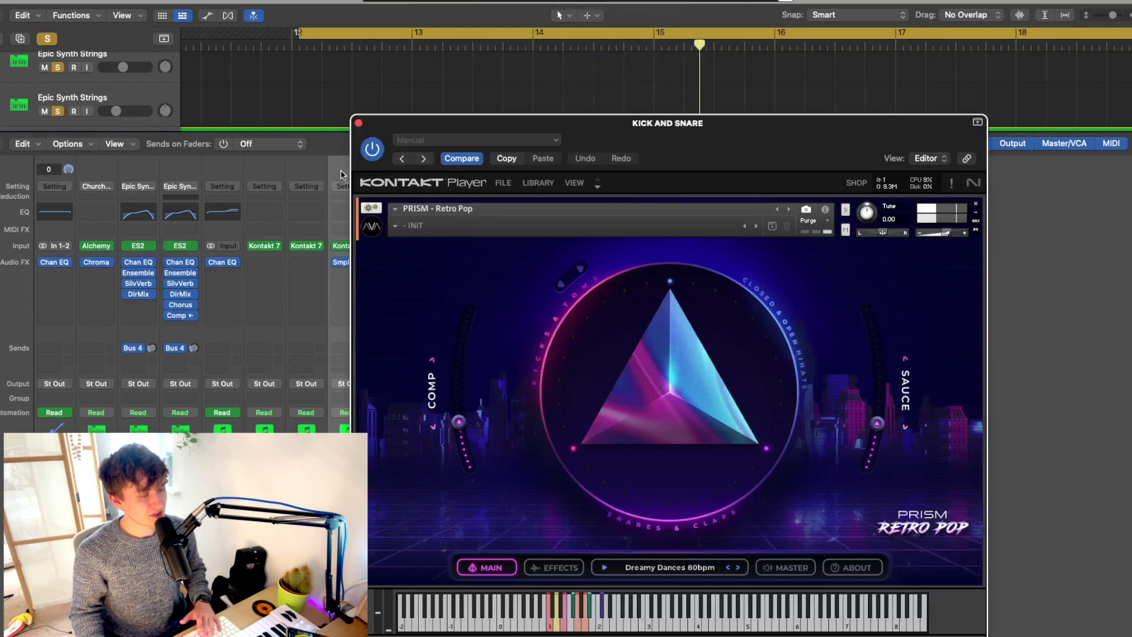
{"action": "key", "text": "v"}
{"action": "key", "text": "x"}
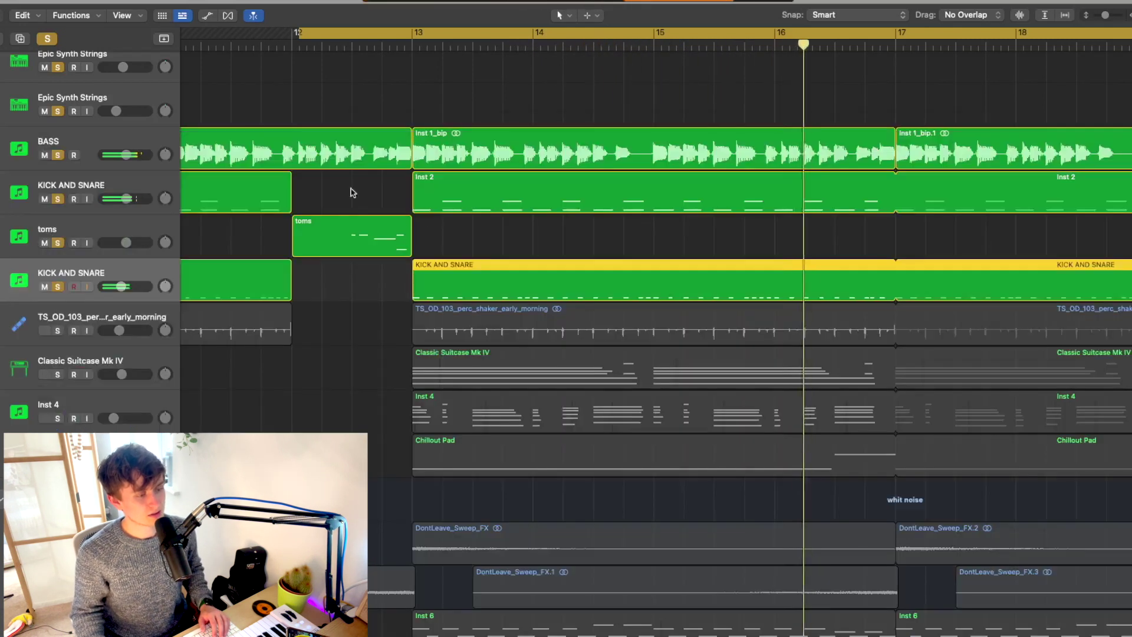
- Add the TS_OD_103 shaker track to the soloed tracks, set the cycle to start at bar 13 and play the section
{"action": "scroll", "coordinate": [445, 246], "scroll_direction": "down", "scroll_amount": 2}
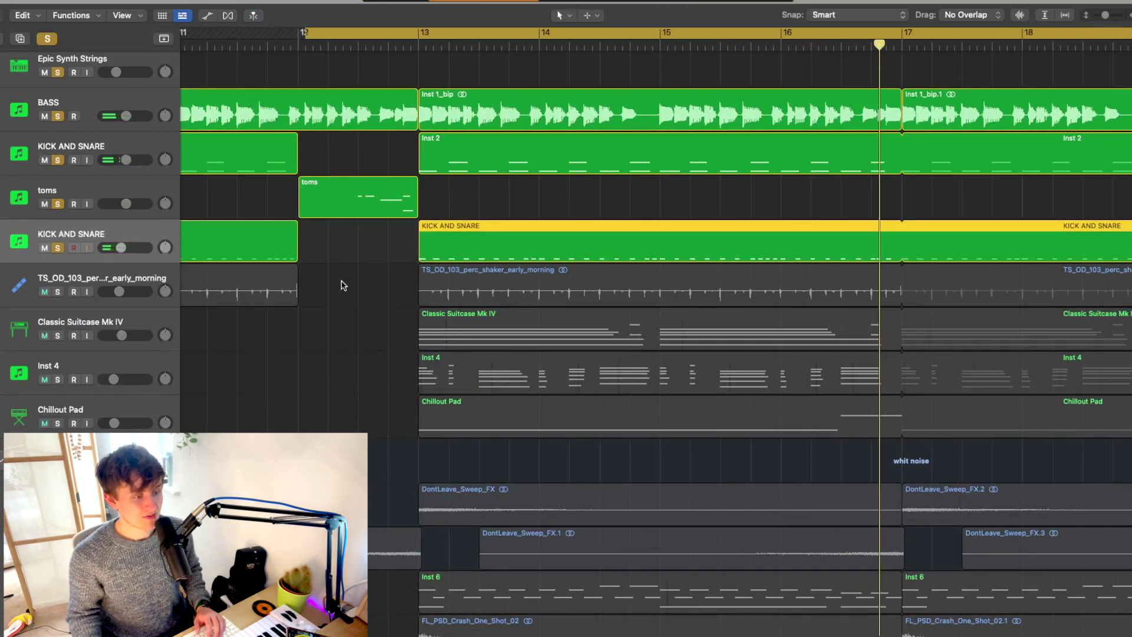
{"action": "left_click", "coordinate": [57, 292]}
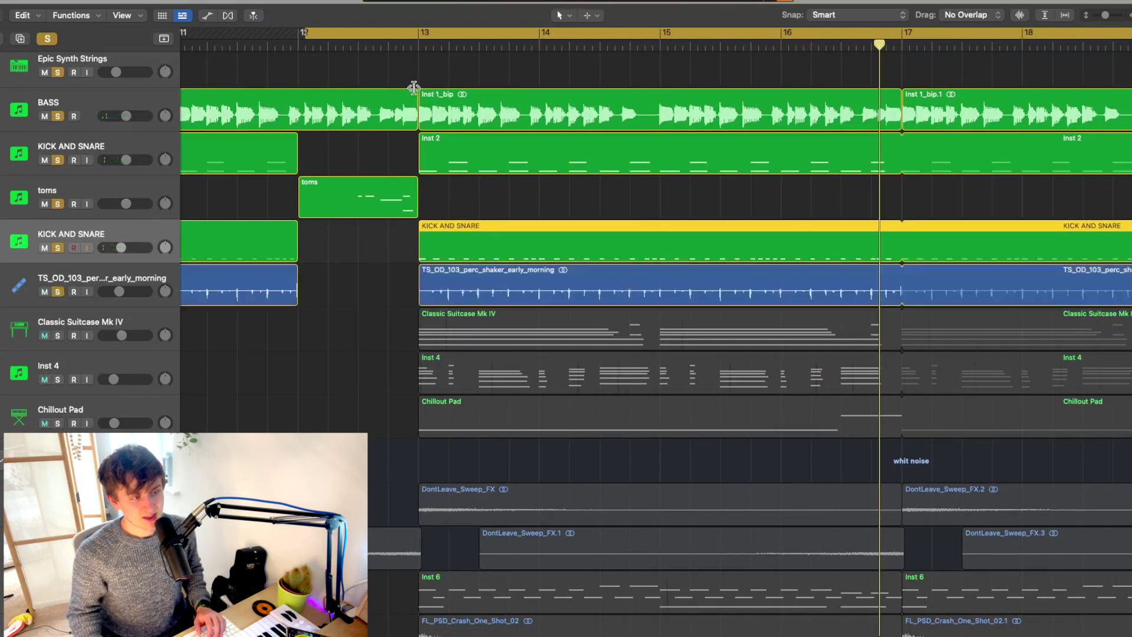
{"action": "left_click", "coordinate": [421, 40]}
{"action": "mouse_move", "coordinate": [418, 33]}
{"action": "left_mouse_down"}
{"action": "mouse_move", "coordinate": [328, 35]}
{"action": "mouse_move", "coordinate": [442, 35]}
{"action": "mouse_move", "coordinate": [419, 36]}
{"action": "left_mouse_up"}
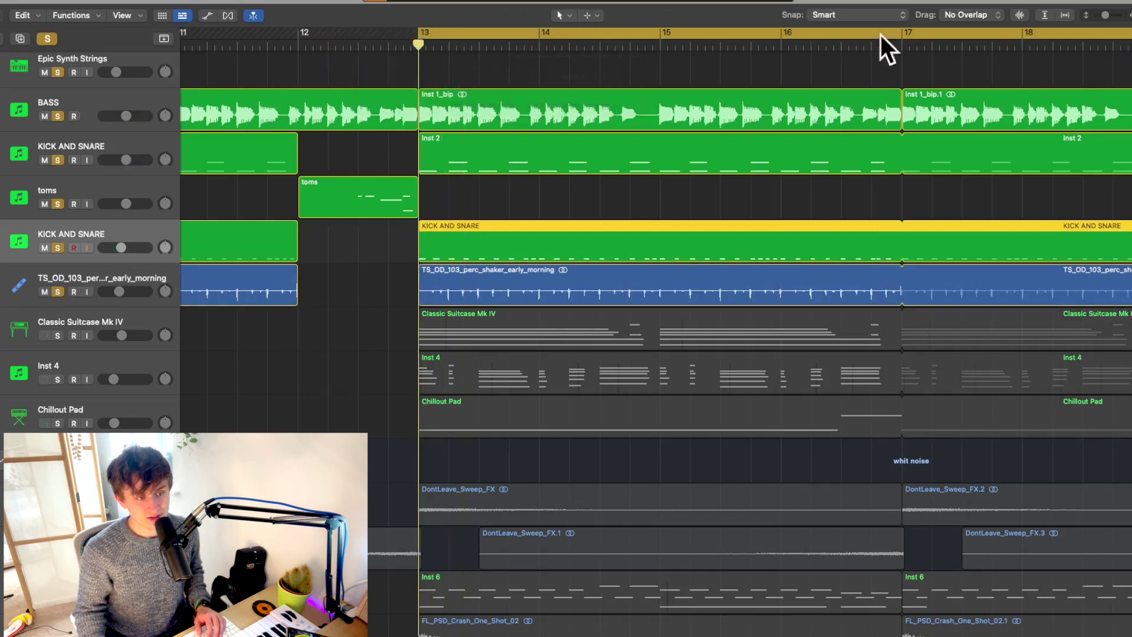
{"action": "left_click_drag", "start_coordinate": [900, 32], "coordinate": [631, 36]}
{"action": "left_click", "coordinate": [545, 44]}
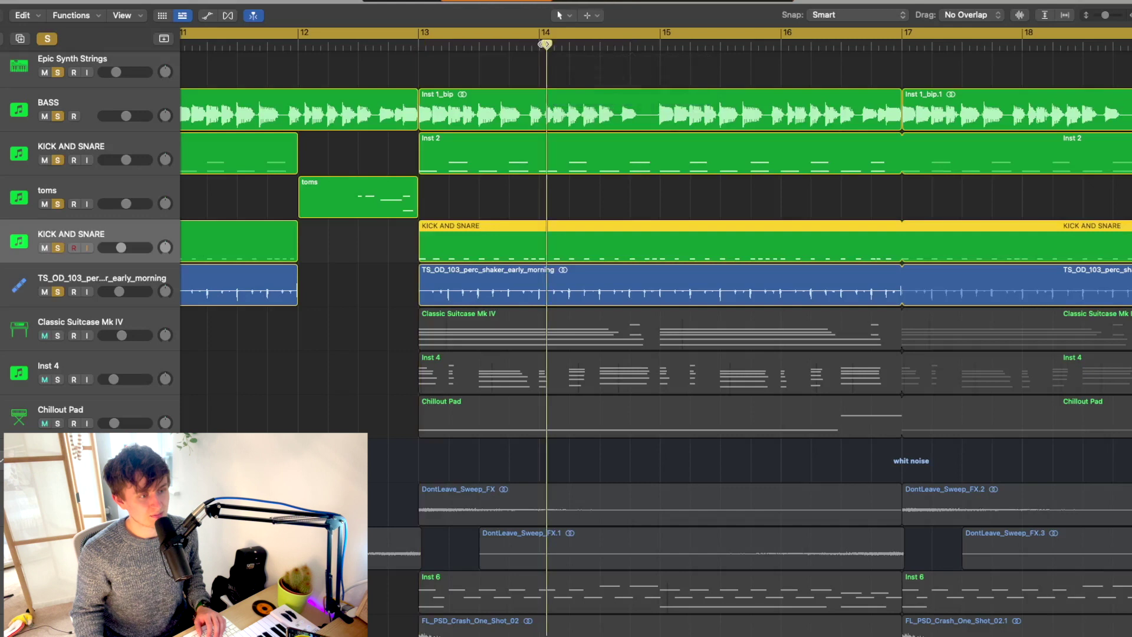
{"action": "left_click_drag", "start_coordinate": [412, 42], "coordinate": [684, 39]}
{"action": "key", "text": "space"}
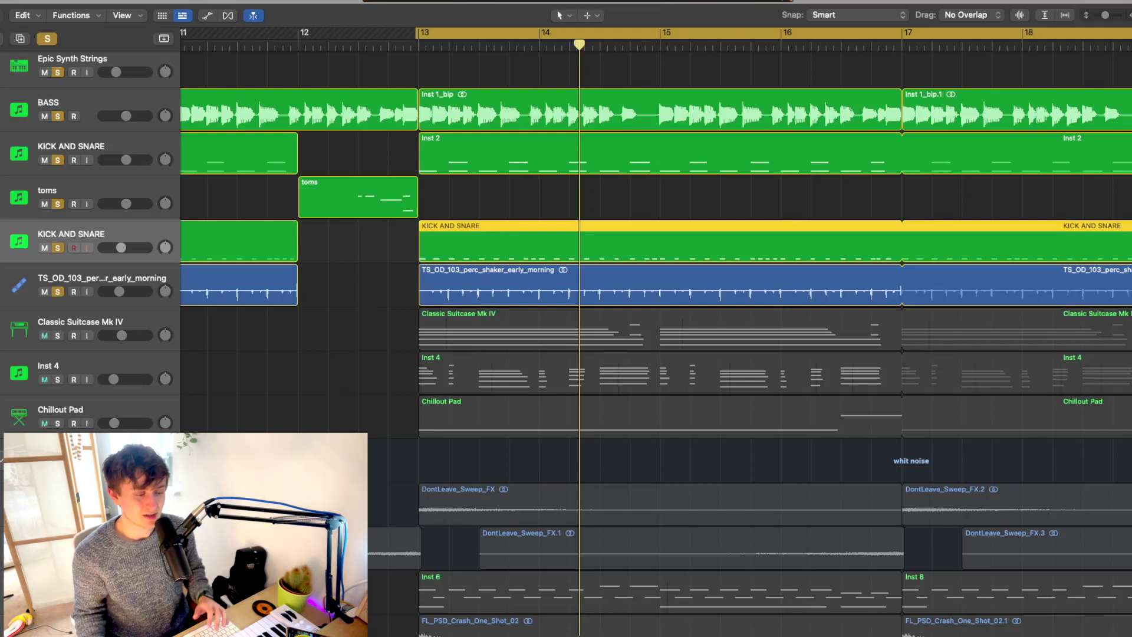
- Clear the other solos so only Classic Suitcase Mk IV is soloed, and play it from bar 13
{"action": "scroll", "coordinate": [345, 368], "scroll_direction": "down", "scroll_amount": 3}
{"action": "left_click", "coordinate": [58, 271]}
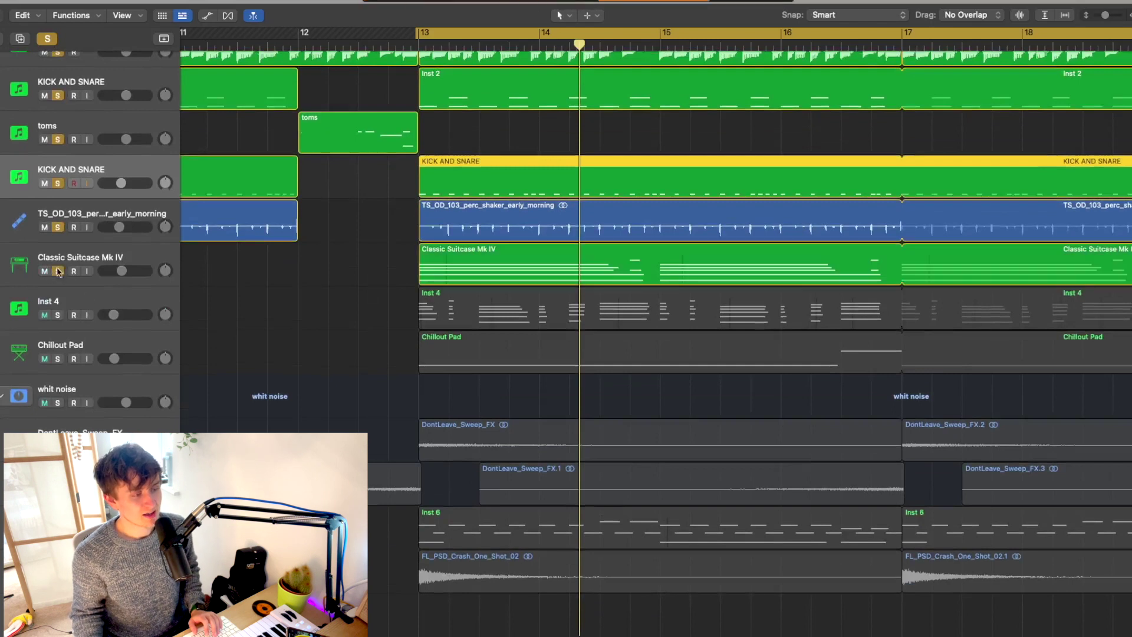
{"action": "left_click", "coordinate": [70, 249]}
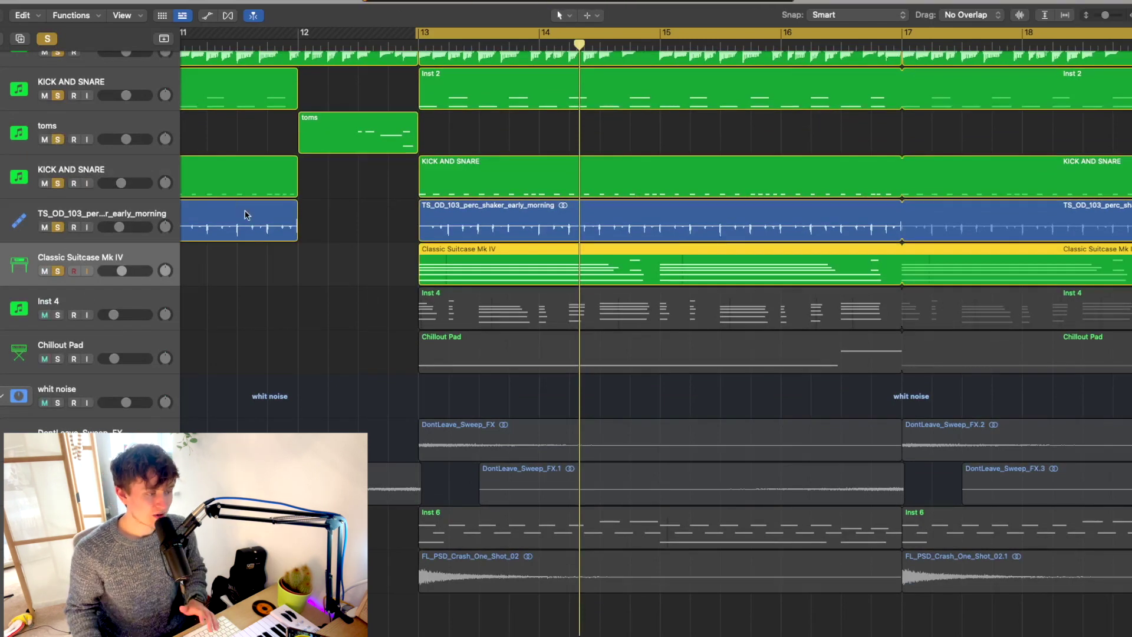
{"action": "left_click", "coordinate": [55, 59], "text": "alt"}
{"action": "left_click", "coordinate": [58, 272]}
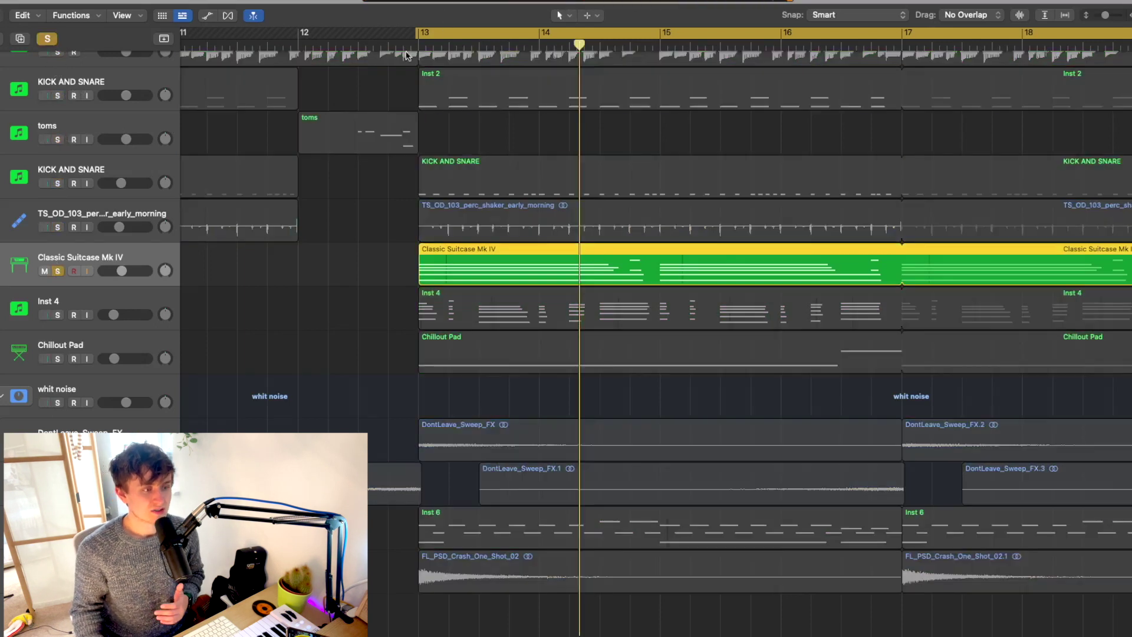
{"action": "key", "text": "space"}
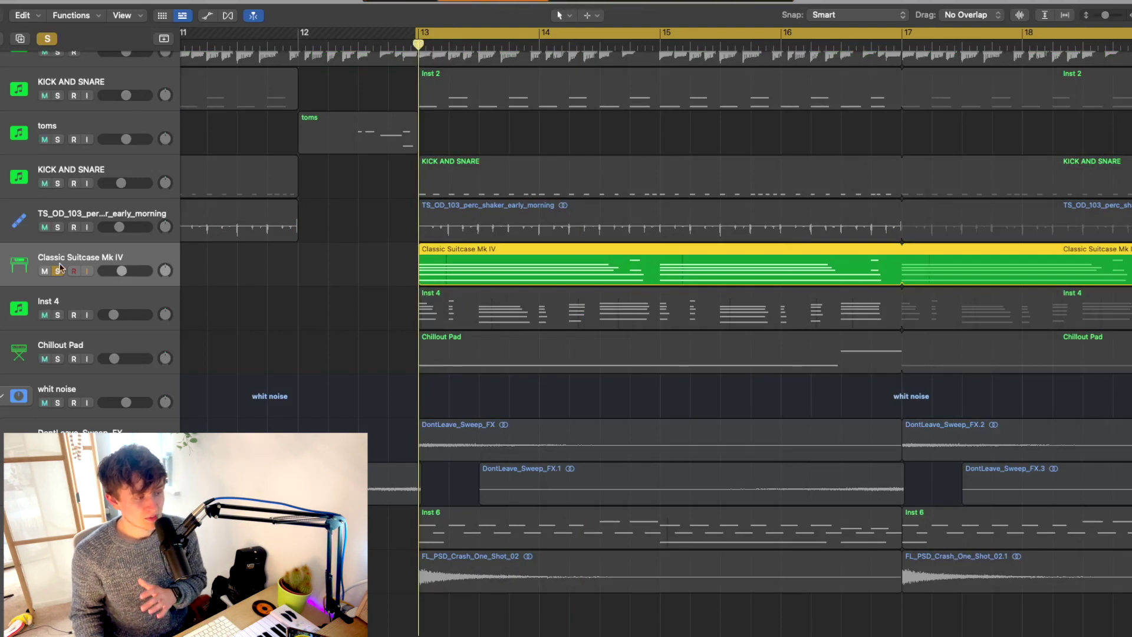
{"action": "key", "text": "space"}
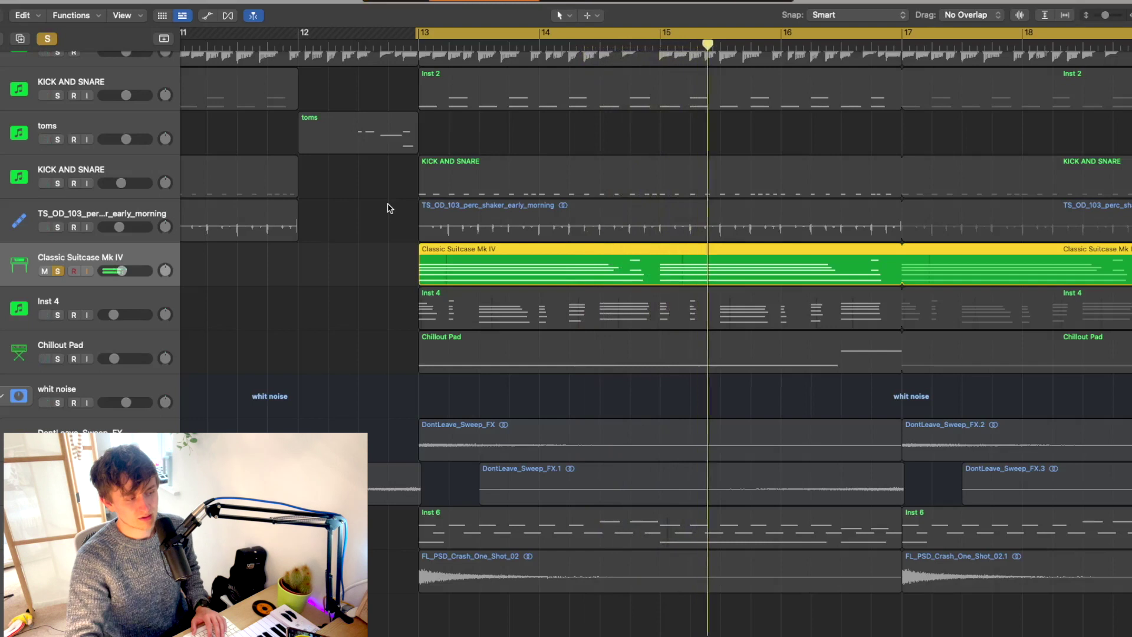
- Solo Inst 4 with Classic Suitcase Mk IV, view its Kontakt piano from the mixer, and close the plug-in and the mixer
{"action": "left_click", "coordinate": [57, 315]}
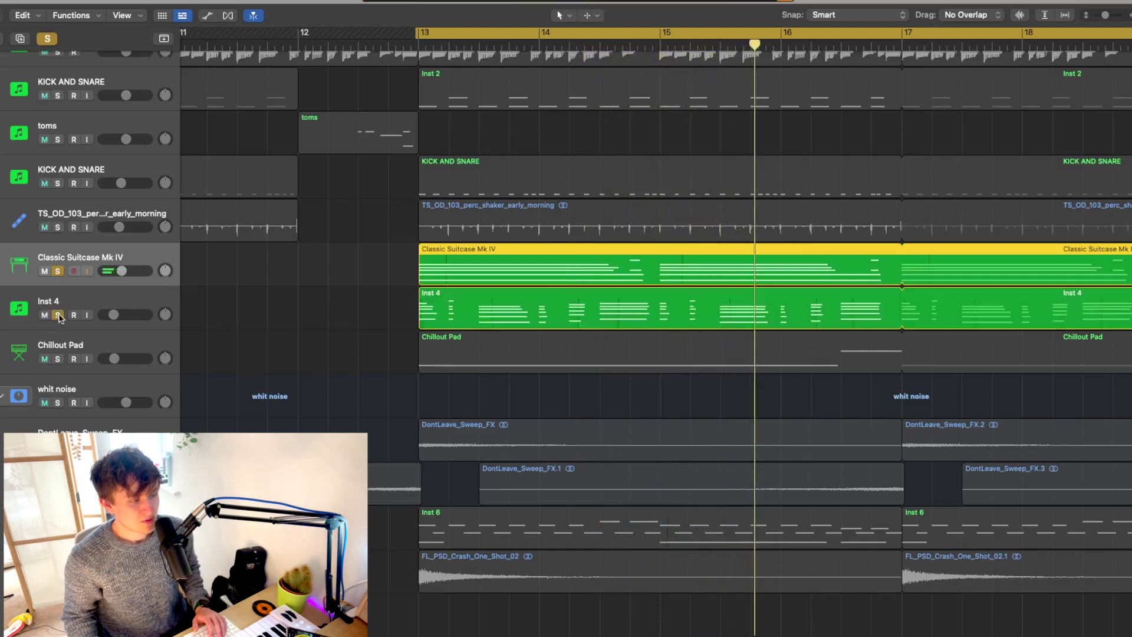
{"action": "key", "text": "space"}
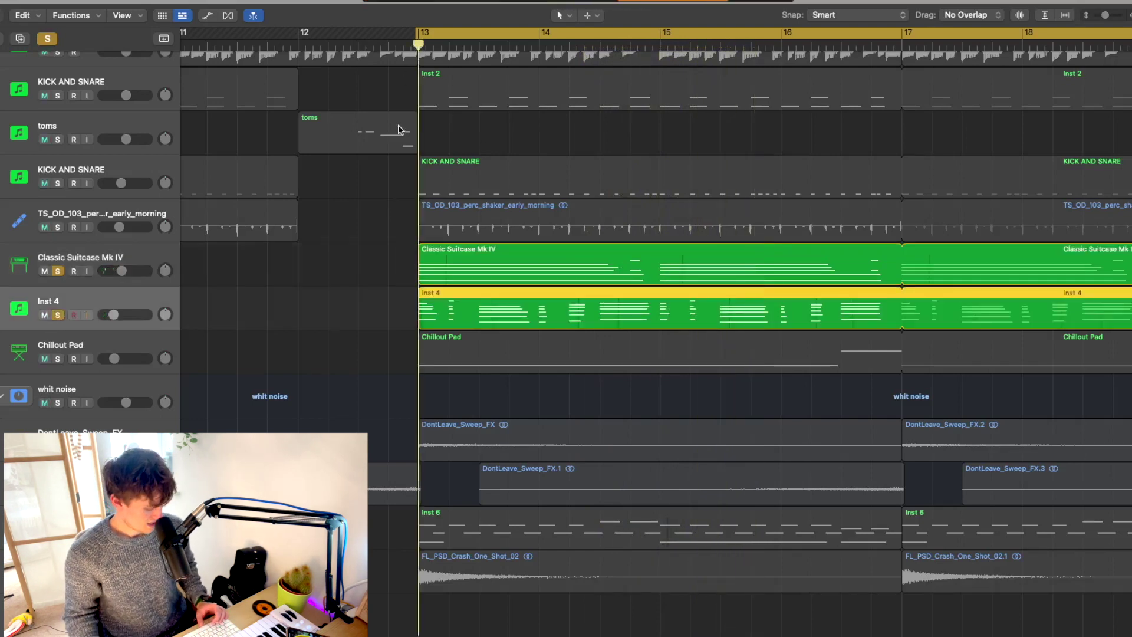
{"action": "key", "text": "x"}
{"action": "left_click", "coordinate": [472, 250]}
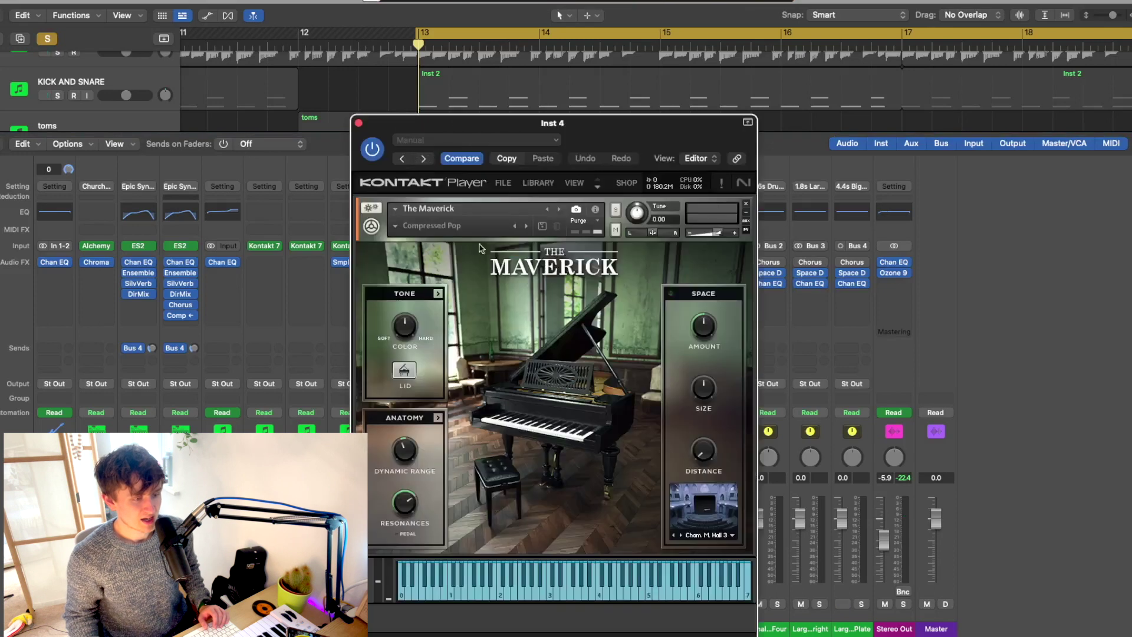
{"action": "left_click_drag", "start_coordinate": [429, 131], "coordinate": [606, 28]}
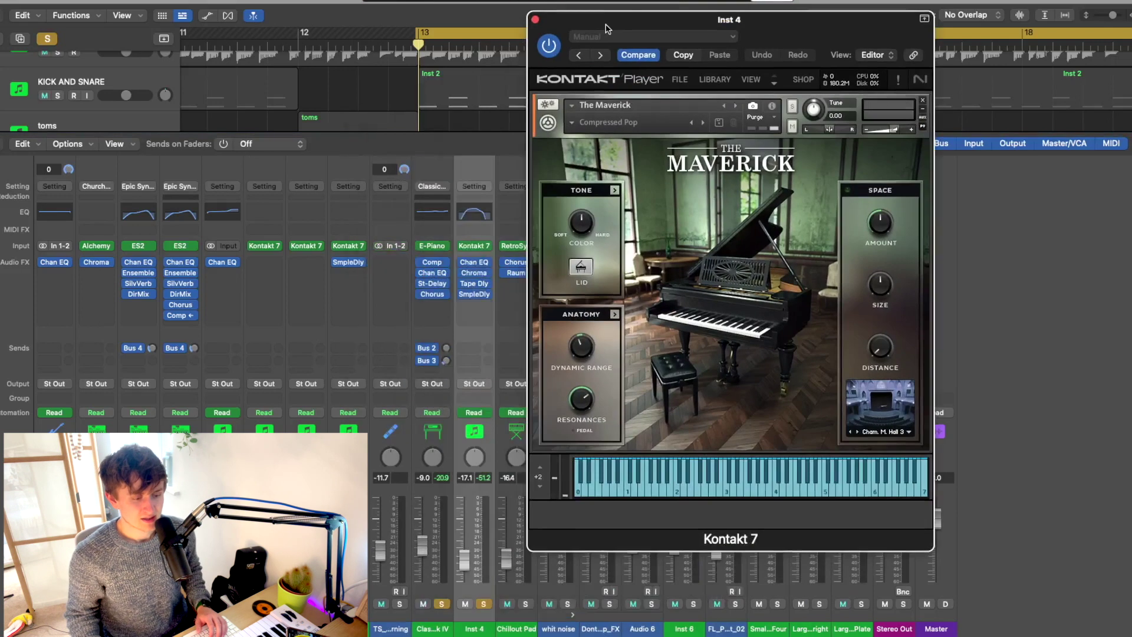
{"action": "left_click", "coordinate": [535, 21]}
{"action": "key", "text": "x"}
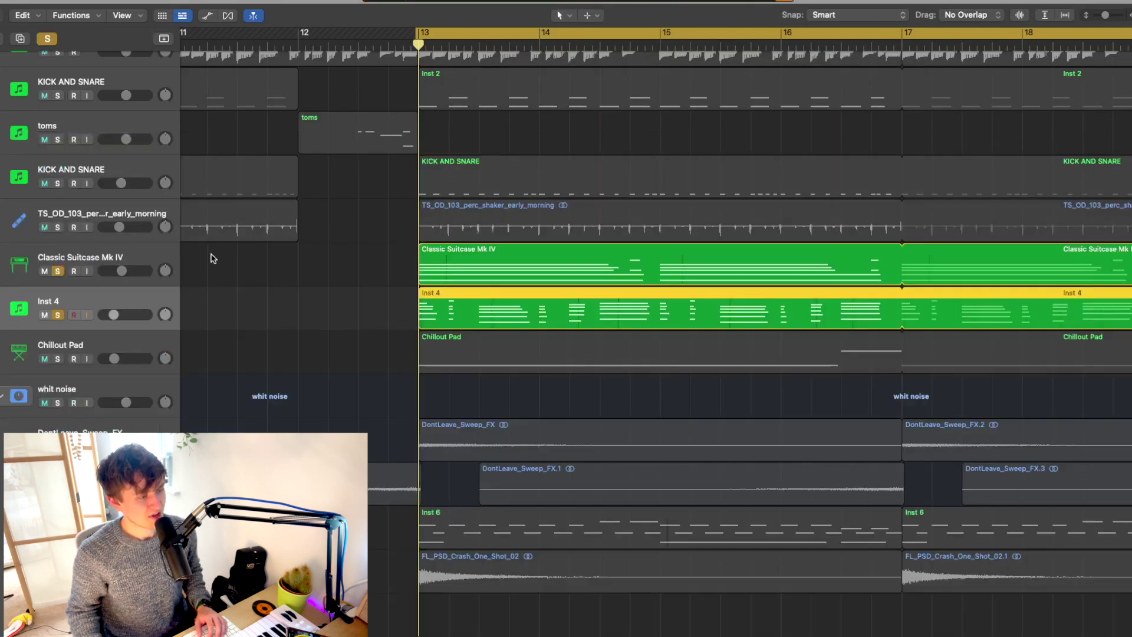
- Play Classic Suitcase Mk IV with Inst 4, add Chillout Pad to the soloed tracks and play all three
{"action": "key", "text": "space"}
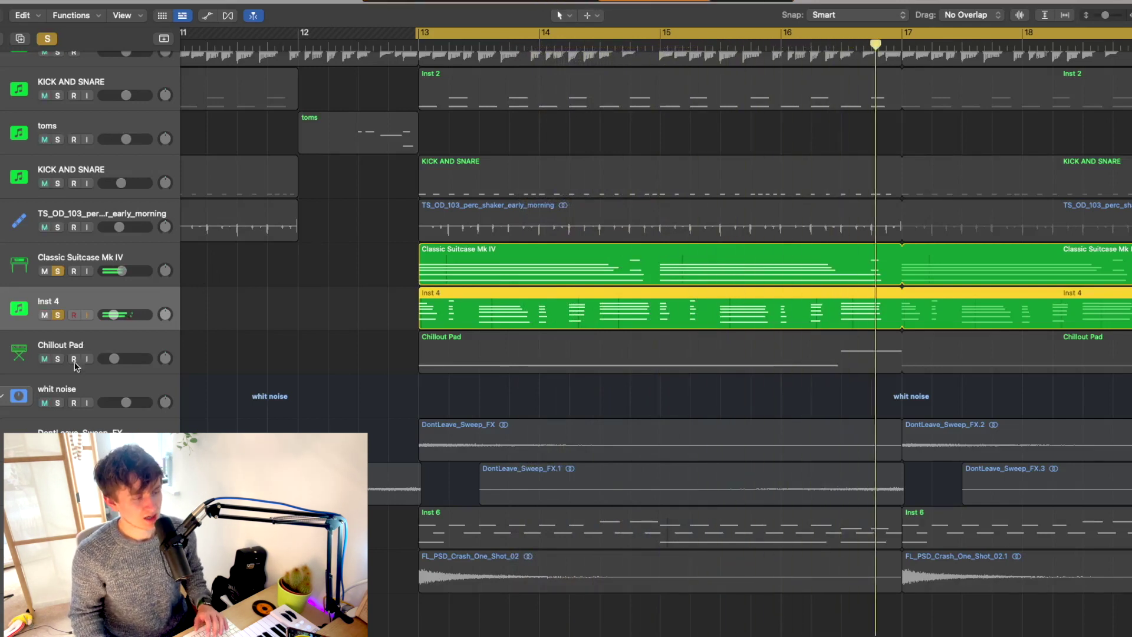
{"action": "left_click", "coordinate": [100, 343]}
{"action": "left_click", "coordinate": [57, 359]}
{"action": "key", "text": "space"}
{"action": "key", "text": "space"}
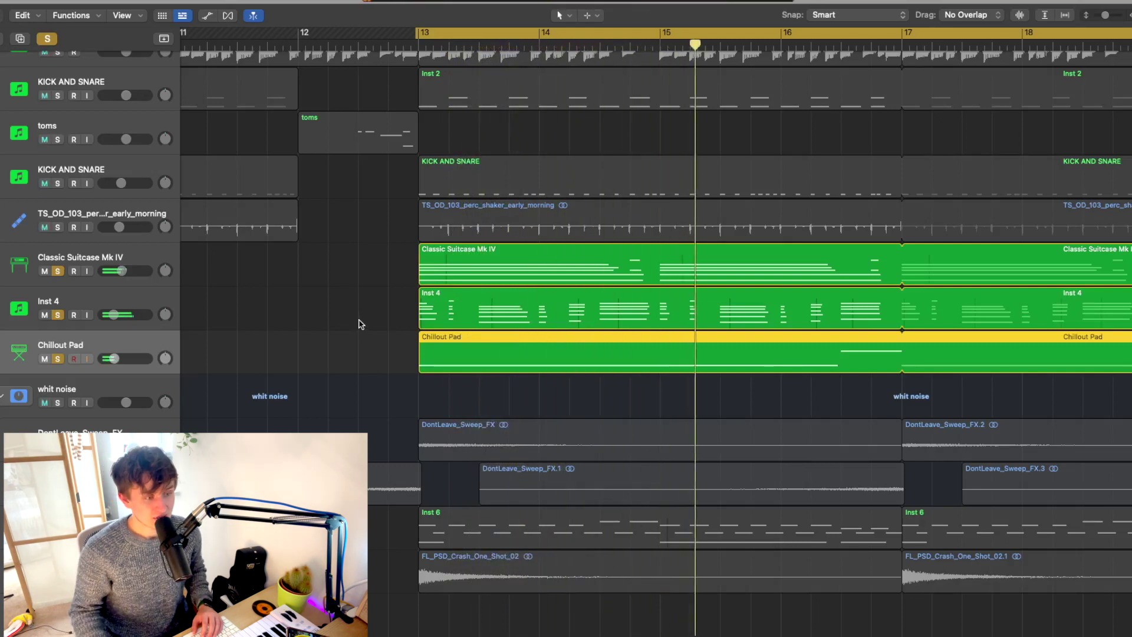
- Stop playback of the keys and pad tracks and add Inst 6 to the soloed tracks
{"action": "scroll", "coordinate": [361, 323], "scroll_direction": "up", "scroll_amount": 1}
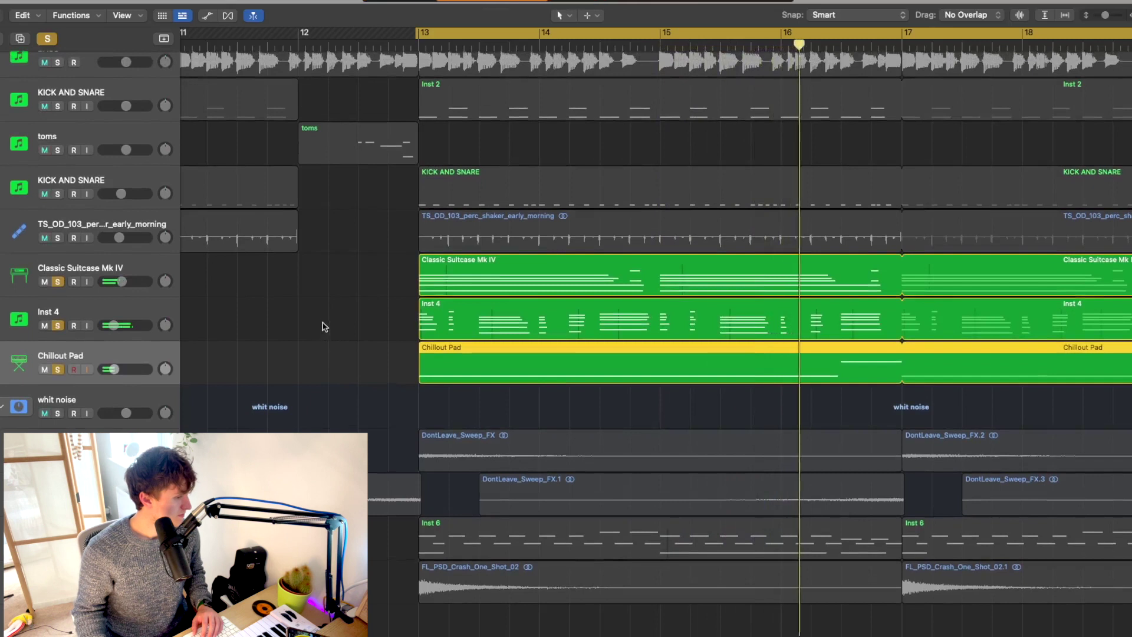
{"action": "scroll", "coordinate": [323, 326], "scroll_direction": "down", "scroll_amount": 3}
{"action": "scroll", "coordinate": [319, 322], "scroll_direction": "left", "scroll_amount": 1}
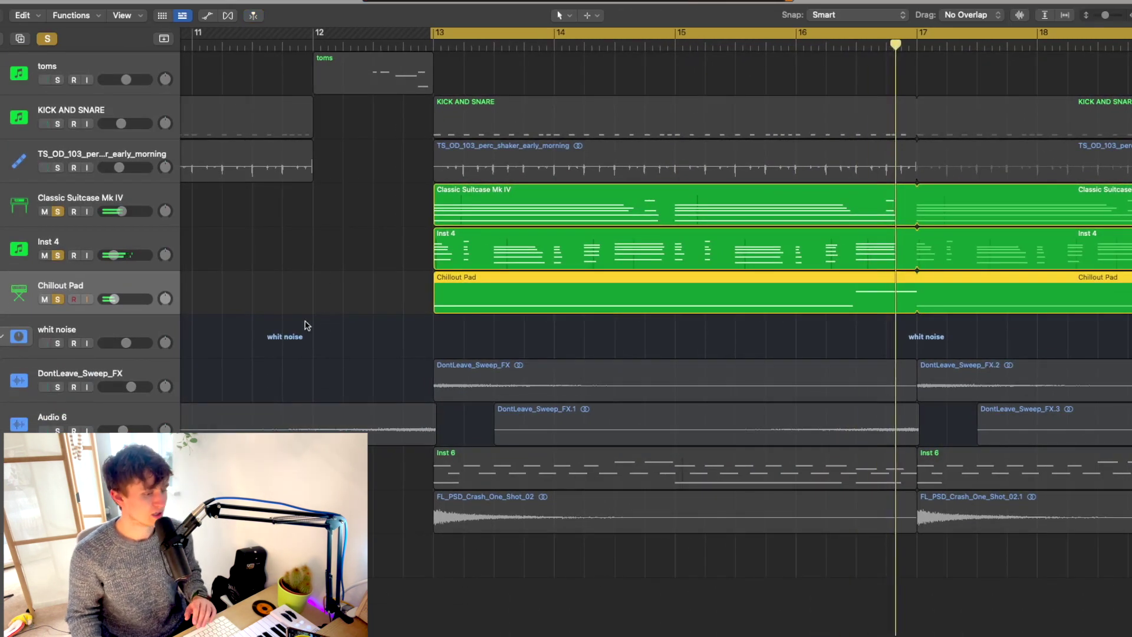
{"action": "scroll", "coordinate": [279, 336], "scroll_direction": "down", "scroll_amount": 1}
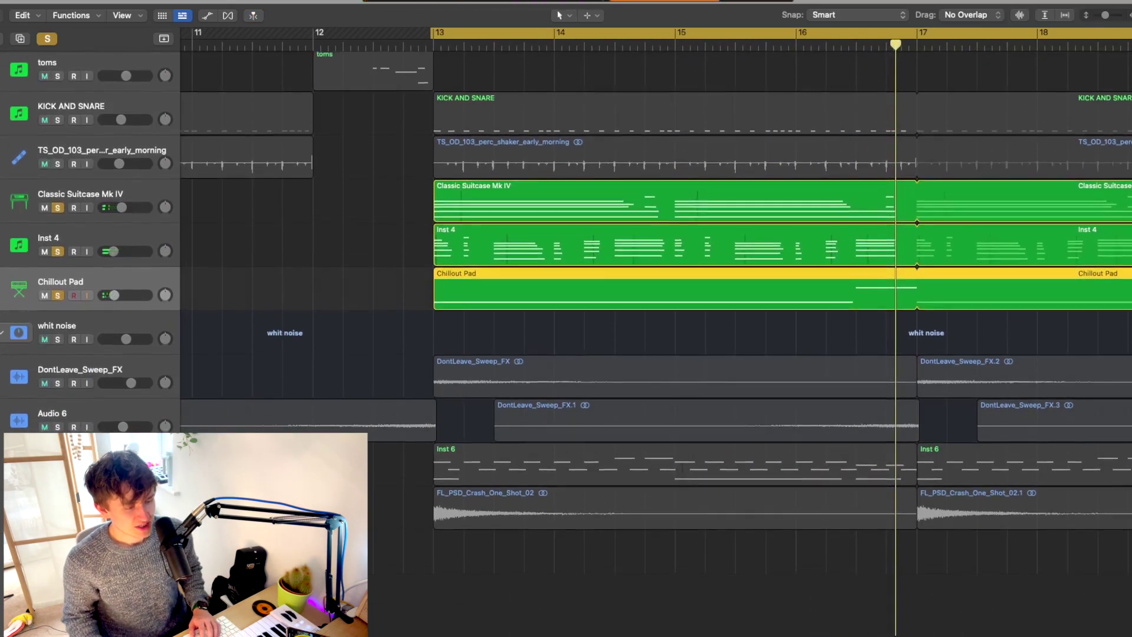
{"action": "left_click", "coordinate": [65, 463]}
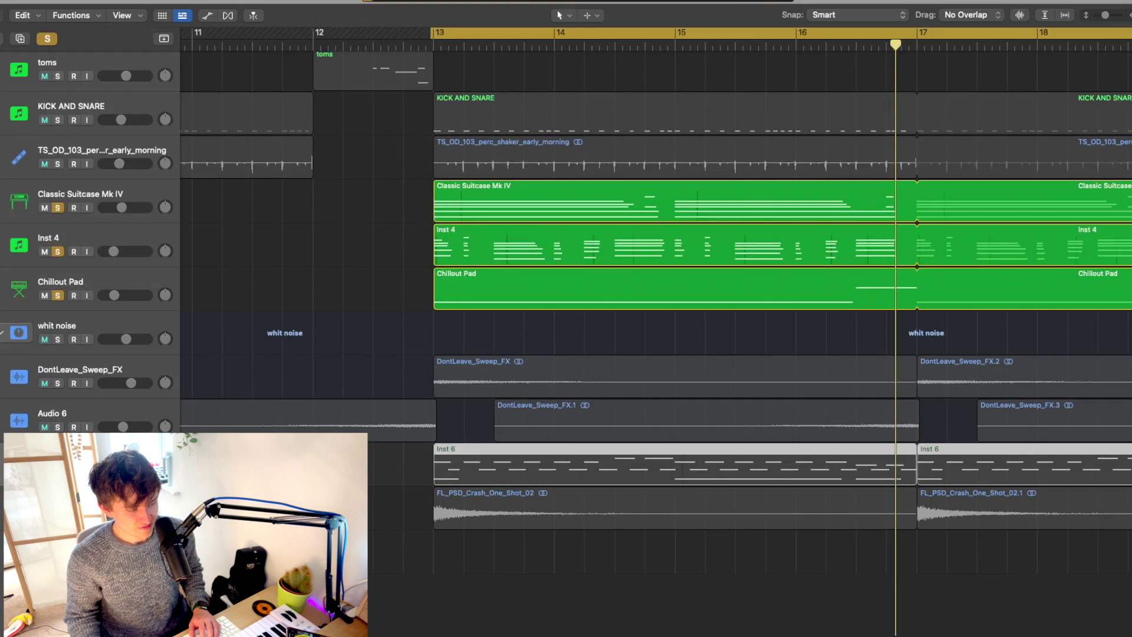
{"action": "key", "text": "s"}
- View Inst 6's Kontakt Electric Vintage guitar from the mixer, and close the plug-in and the mixer
{"action": "key", "text": "x"}
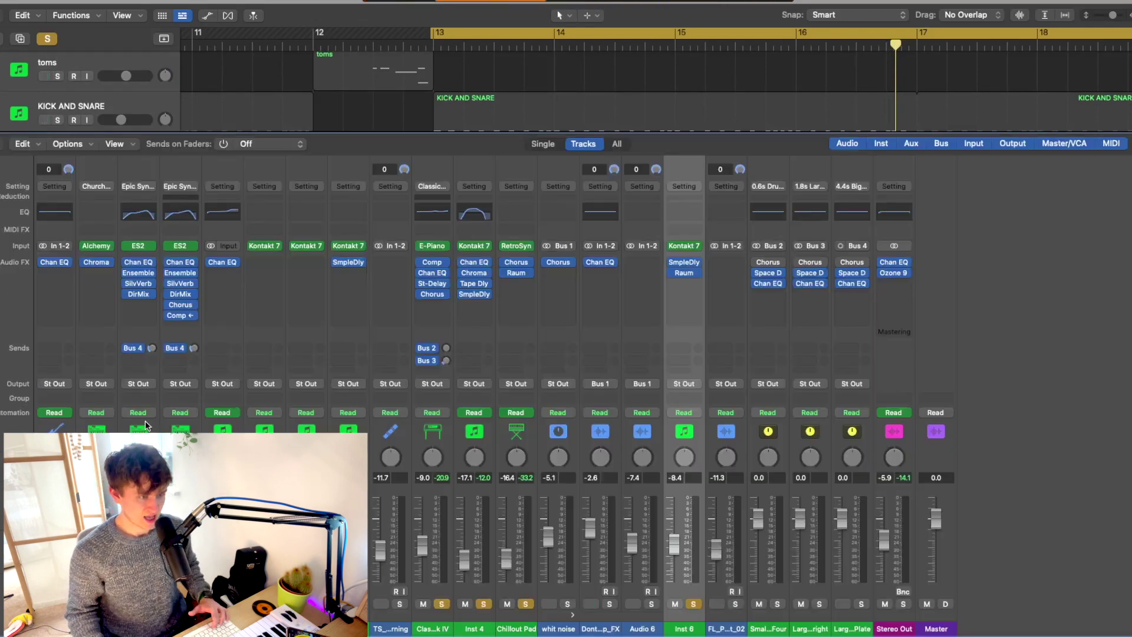
{"action": "left_click", "coordinate": [690, 245]}
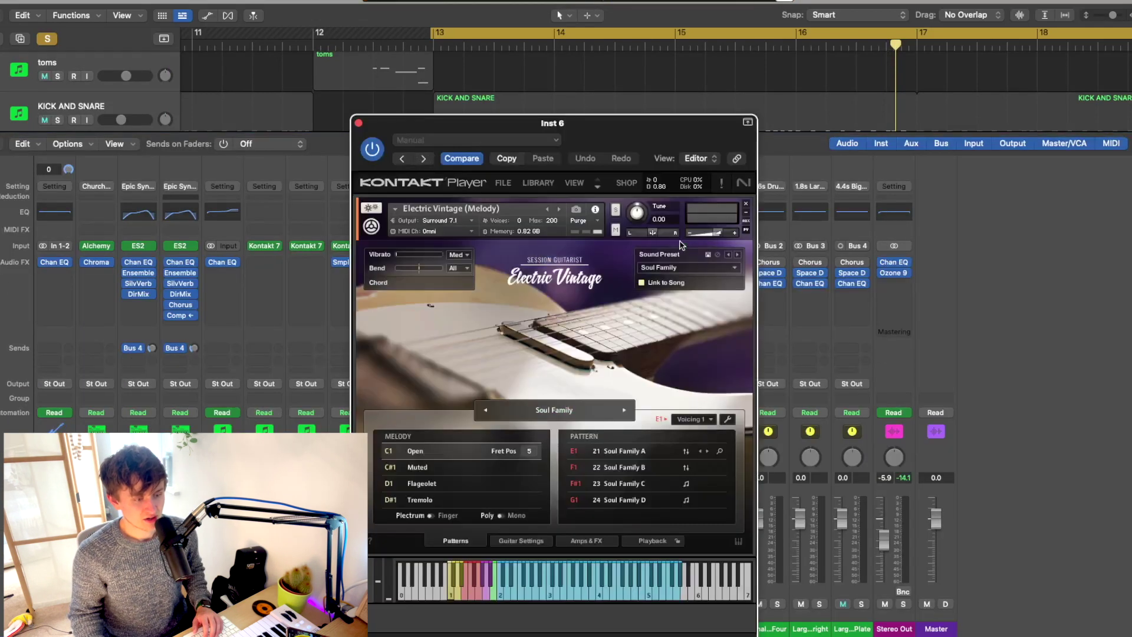
{"action": "left_click_drag", "start_coordinate": [634, 137], "coordinate": [634, 88]}
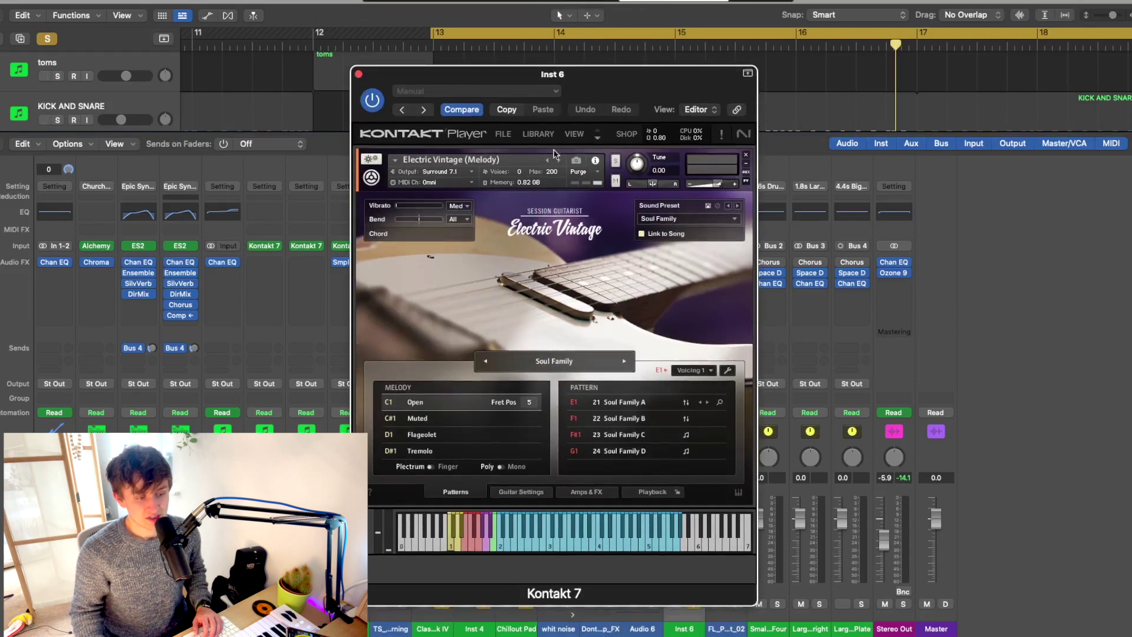
{"action": "left_click", "coordinate": [358, 73]}
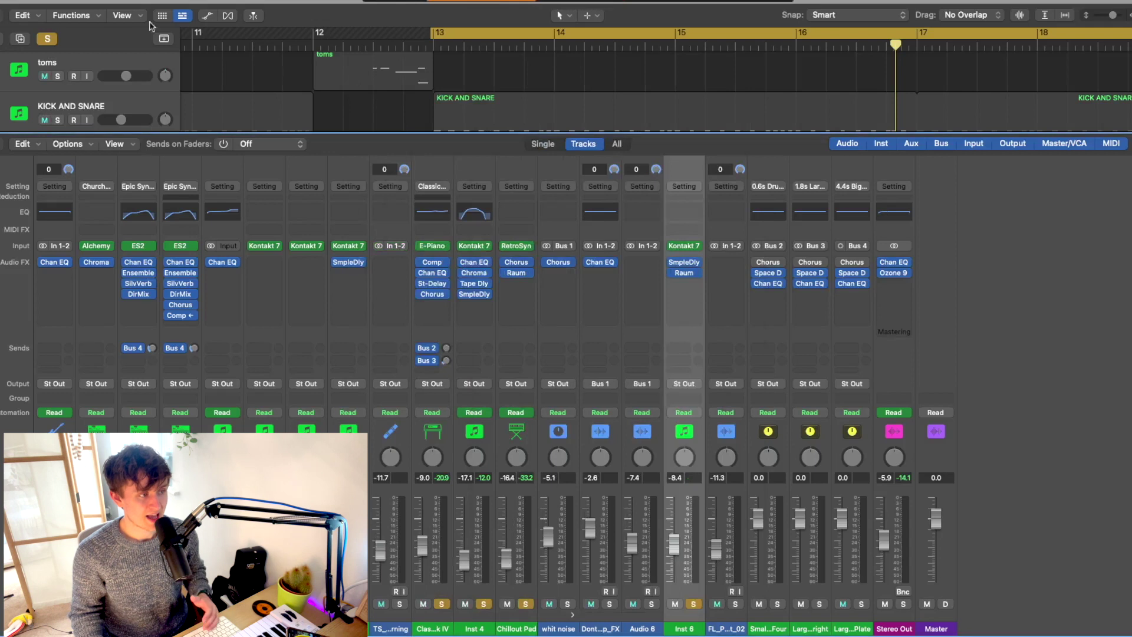
{"action": "key", "text": "x"}
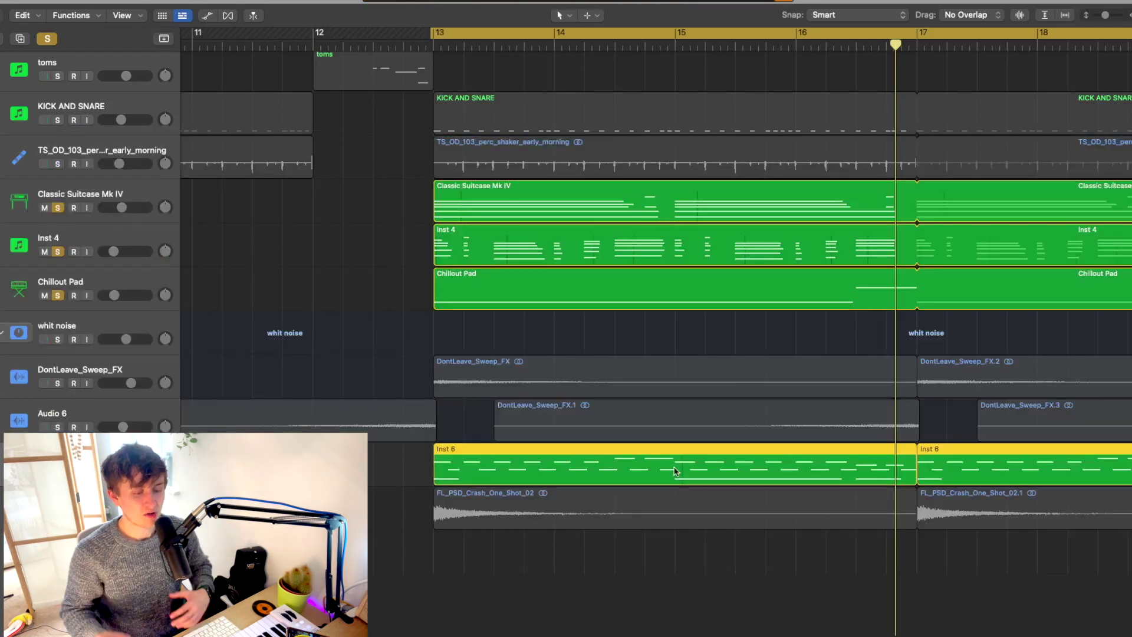
- Play Inst 6 with the soloed keys and pad from bar 13, viewing its Kontakt guitar from the mixer during playback
{"action": "scroll", "coordinate": [287, 334], "scroll_direction": "left", "scroll_amount": 3}
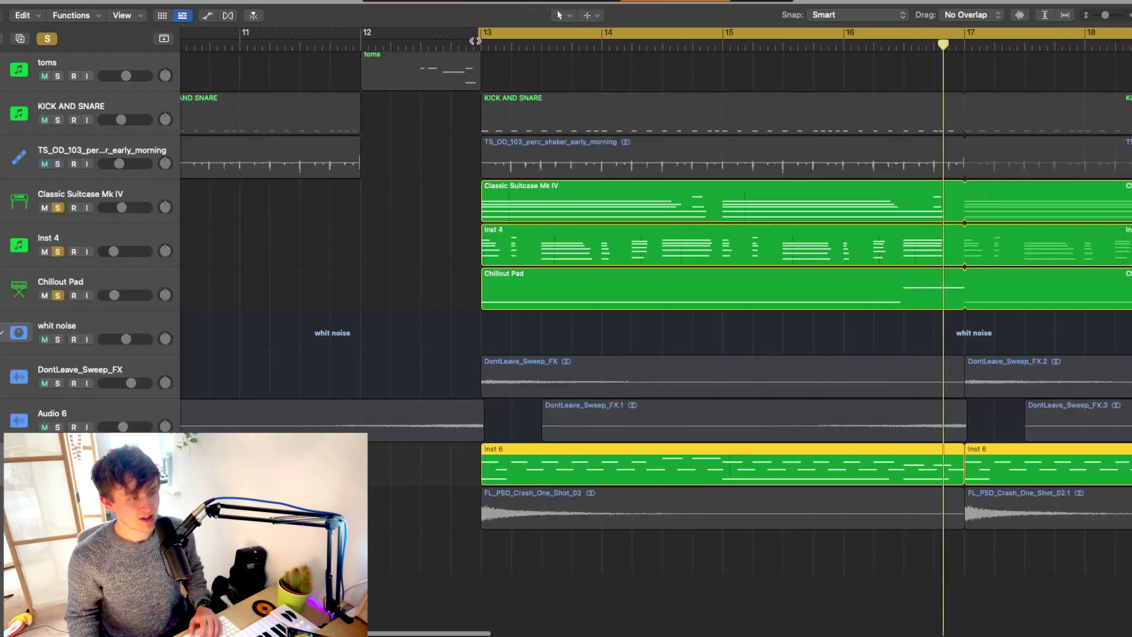
{"action": "key", "text": "space"}
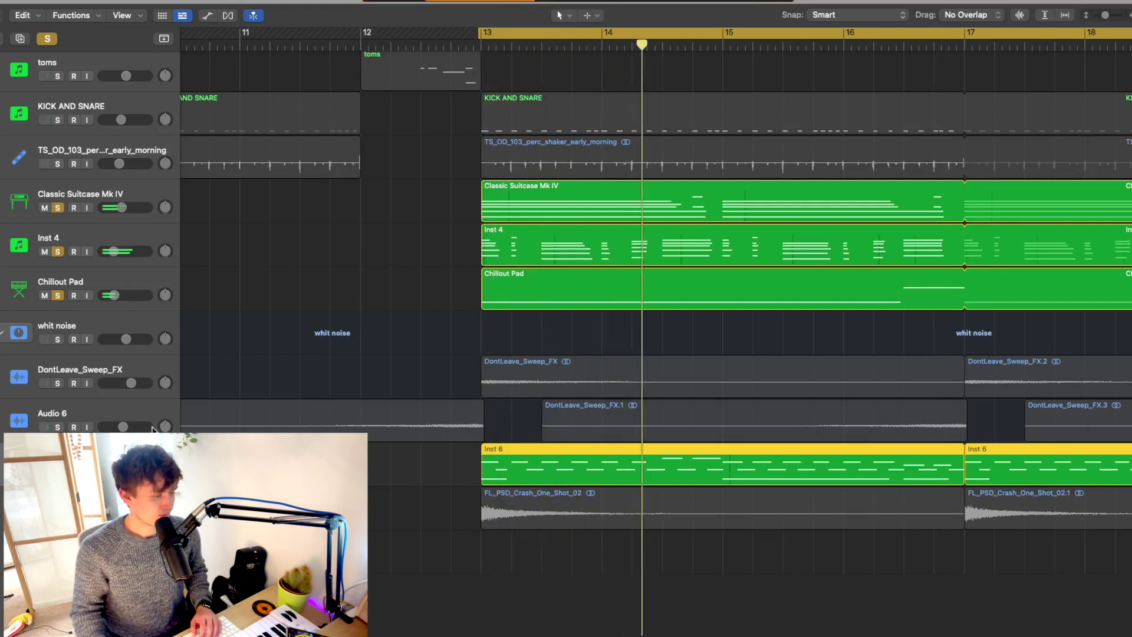
{"action": "key", "text": "x"}
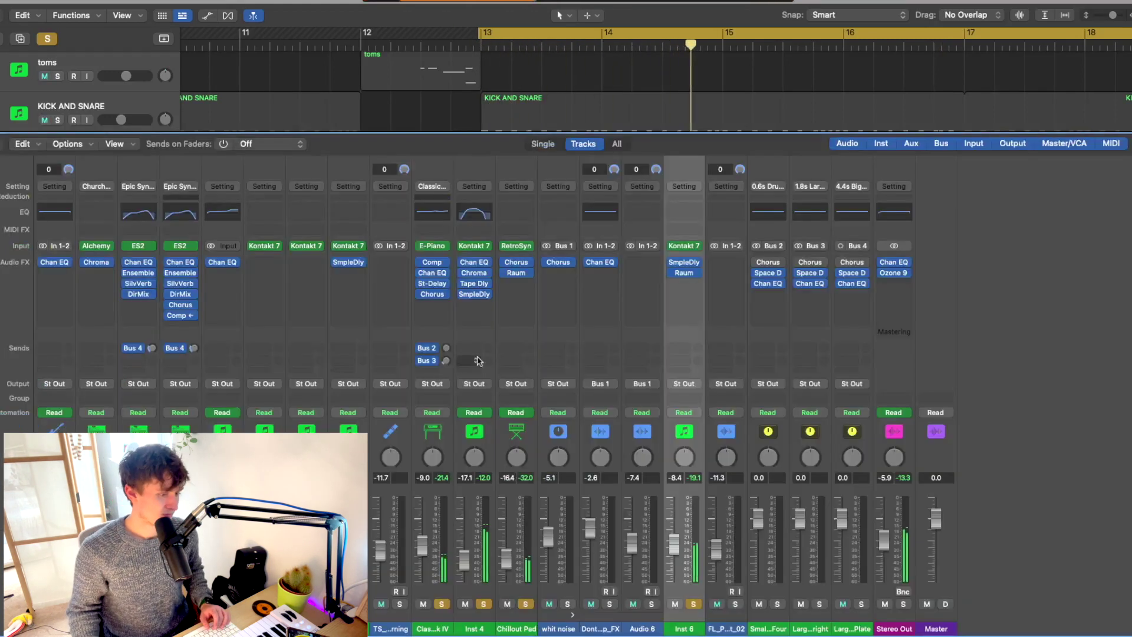
{"action": "left_click", "coordinate": [684, 247]}
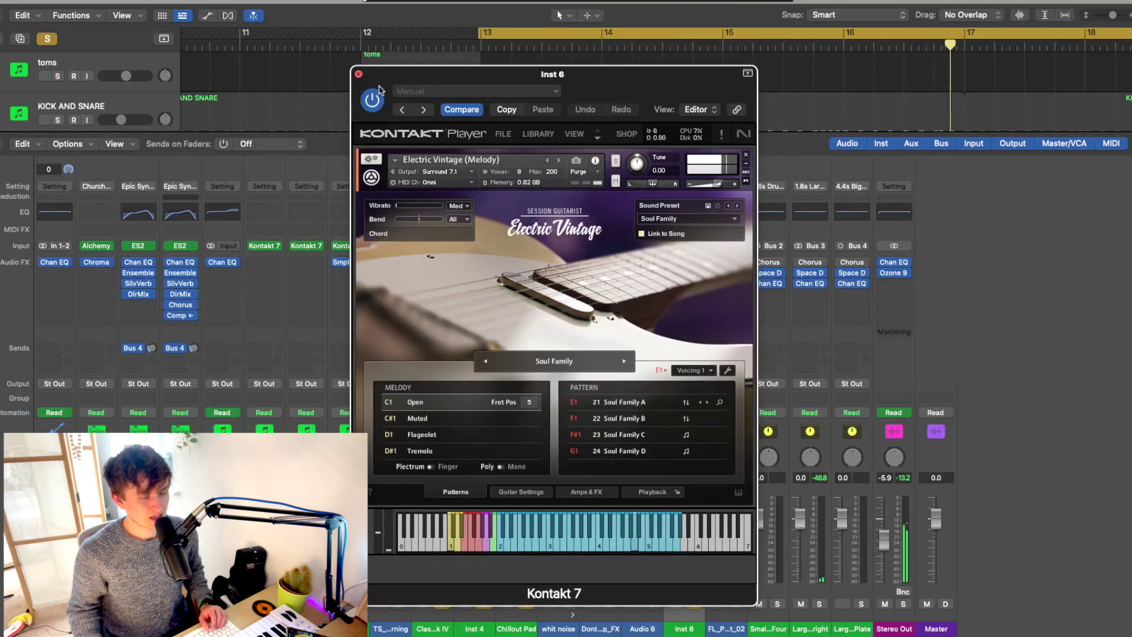
{"action": "key", "text": "super+w"}
{"action": "key", "text": "x"}
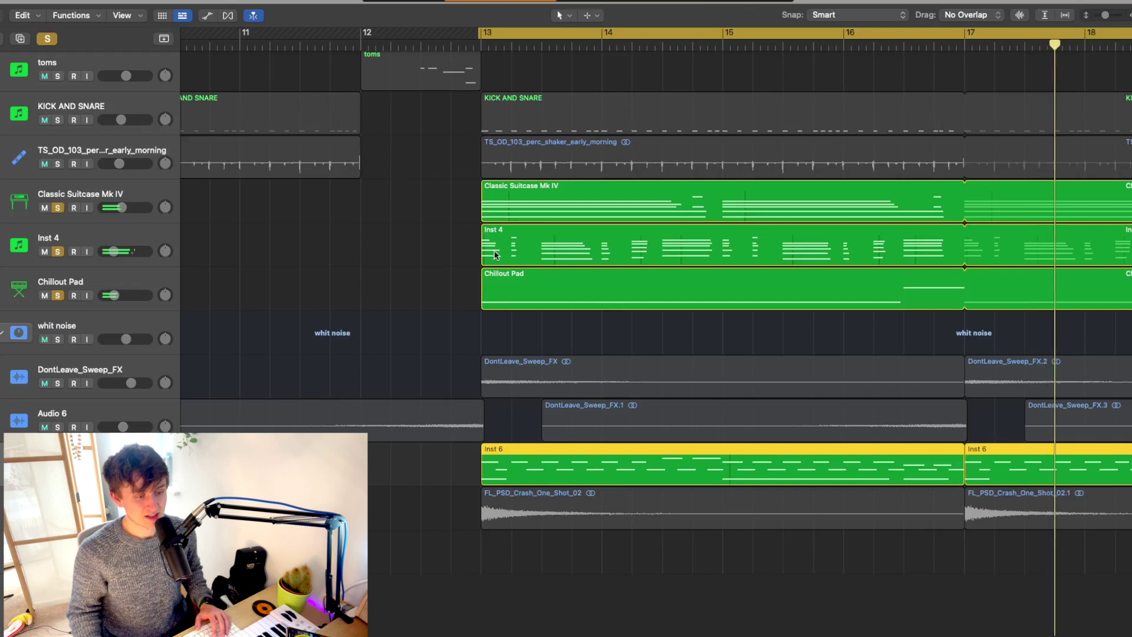
- Add the guitar, synth, string, bass, drum and shaker tracks to the soloed tracks and play them all from bar 13
{"action": "scroll", "coordinate": [634, 319], "scroll_direction": "up", "scroll_amount": 3}
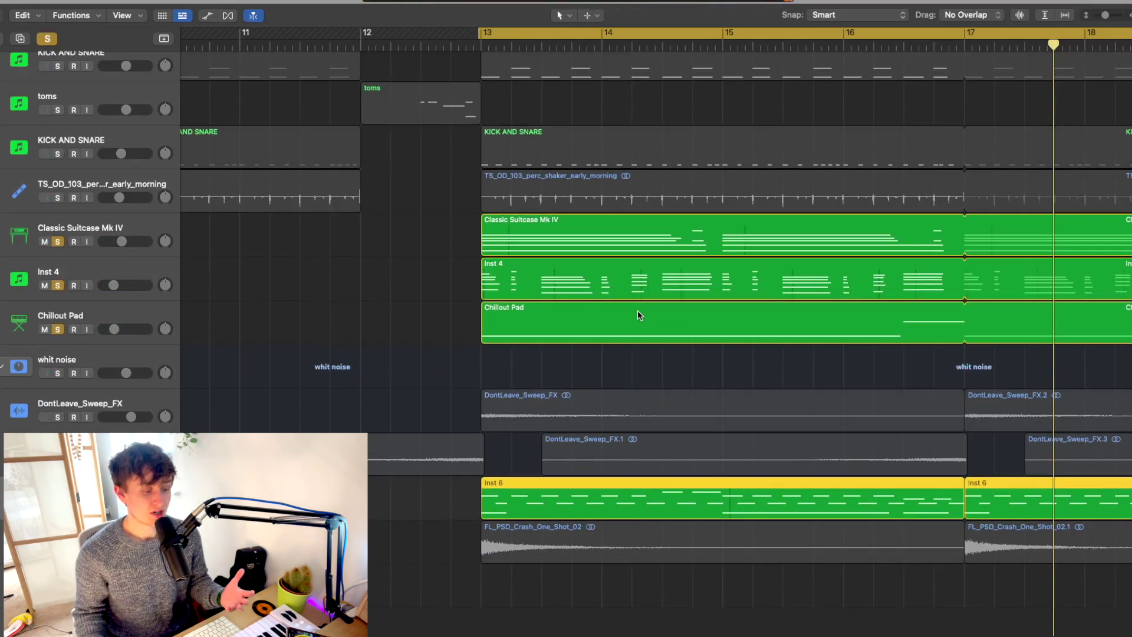
{"action": "scroll", "coordinate": [215, 303], "scroll_direction": "up", "scroll_amount": 4}
{"action": "scroll", "coordinate": [203, 301], "scroll_direction": "up", "scroll_amount": 3}
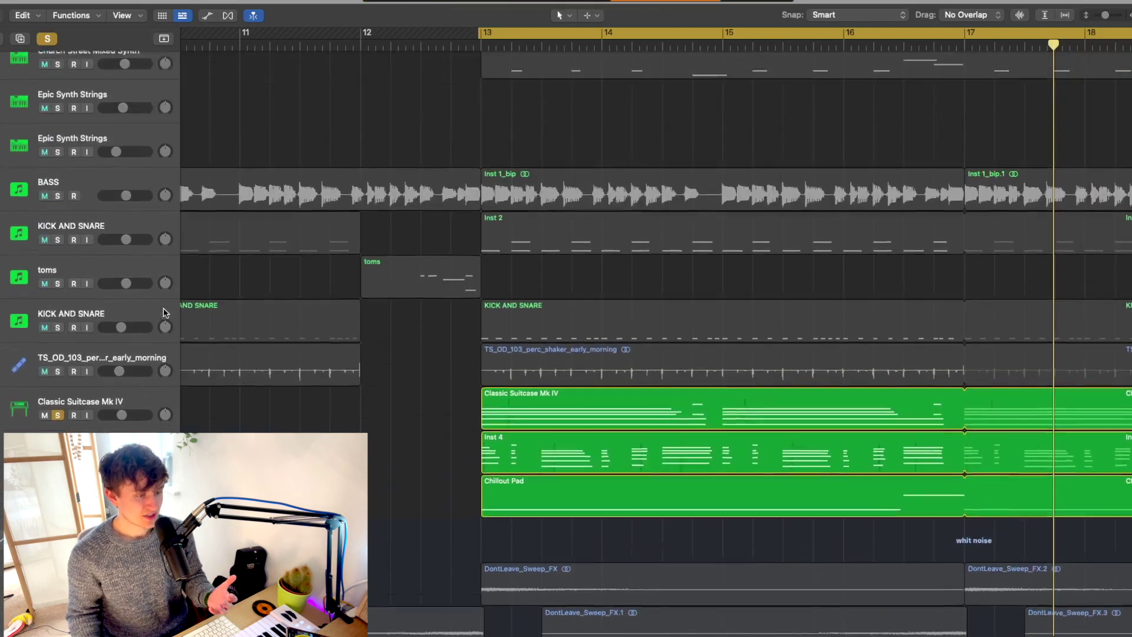
{"action": "left_click", "coordinate": [57, 408], "text": "alt"}
{"action": "scroll", "coordinate": [405, 106], "scroll_direction": "up", "scroll_amount": 1}
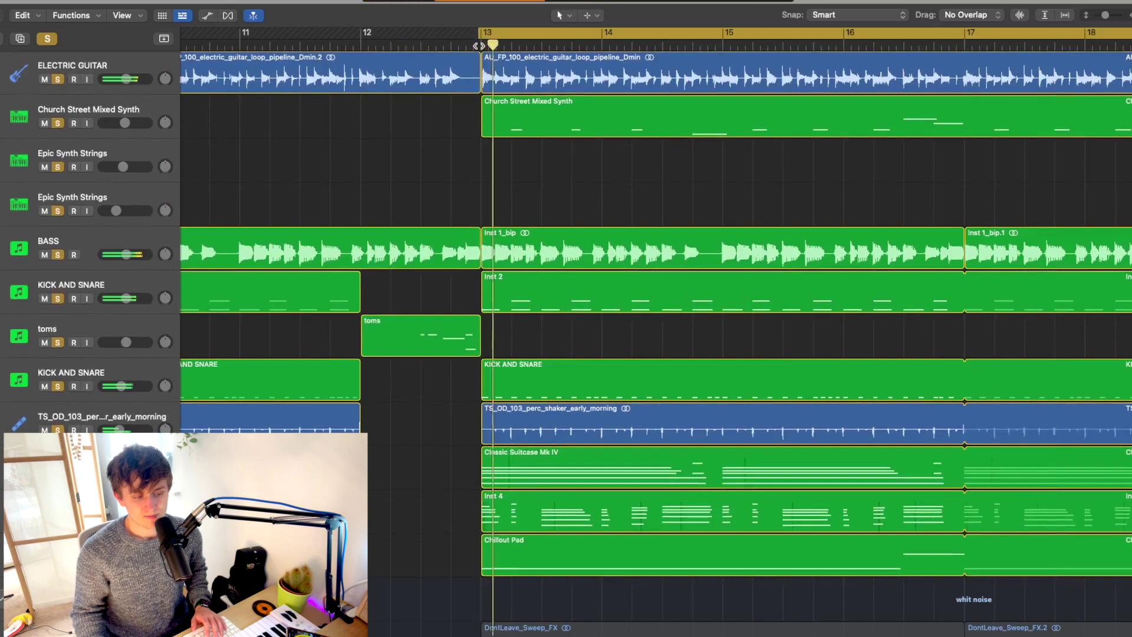
{"action": "scroll", "coordinate": [505, 101], "scroll_direction": "down", "scroll_amount": 7}
{"action": "scroll", "coordinate": [505, 102], "scroll_direction": "left", "scroll_amount": 1}
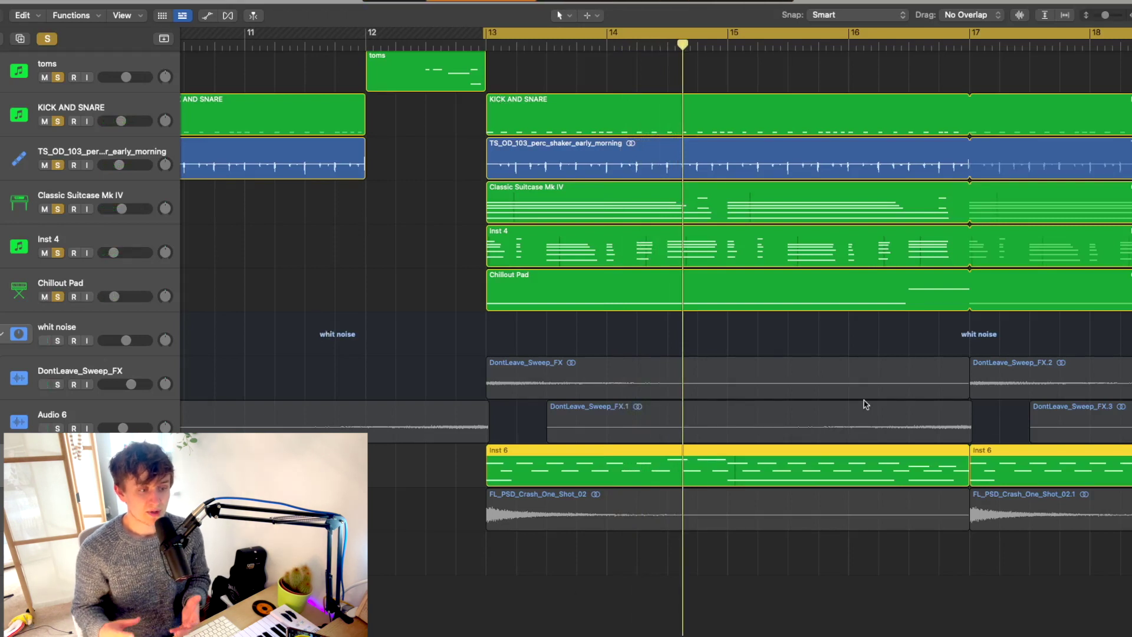
- Show more of the arrangement and select the DontLeave_Sweep_FX.9 region leading into bar 13
{"action": "key", "text": "z"}
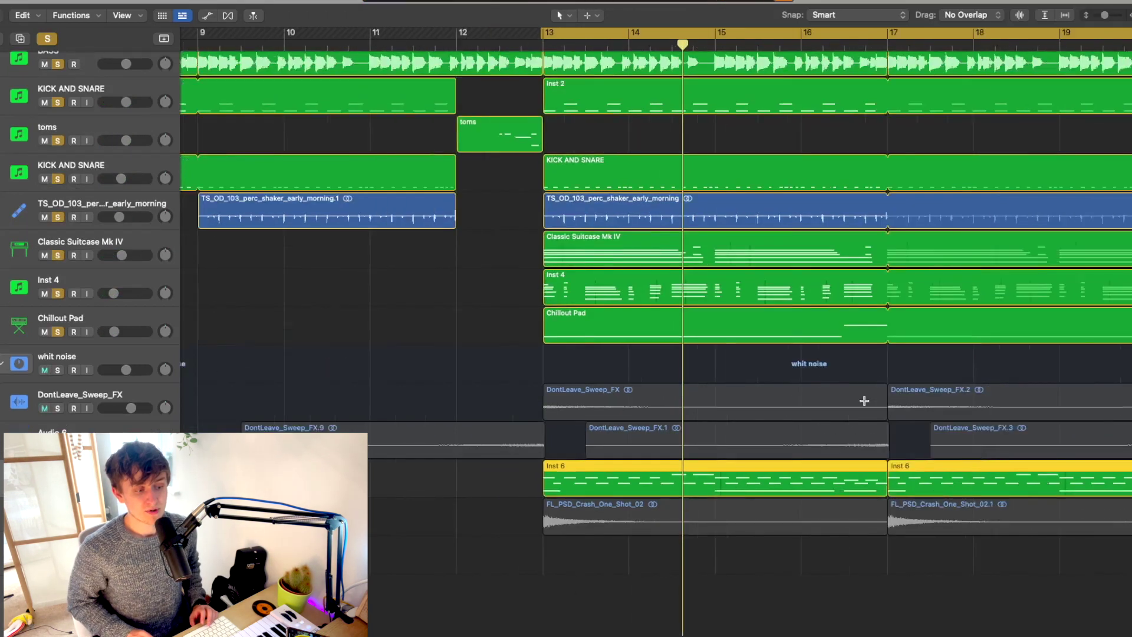
{"action": "left_click", "coordinate": [592, 474]}
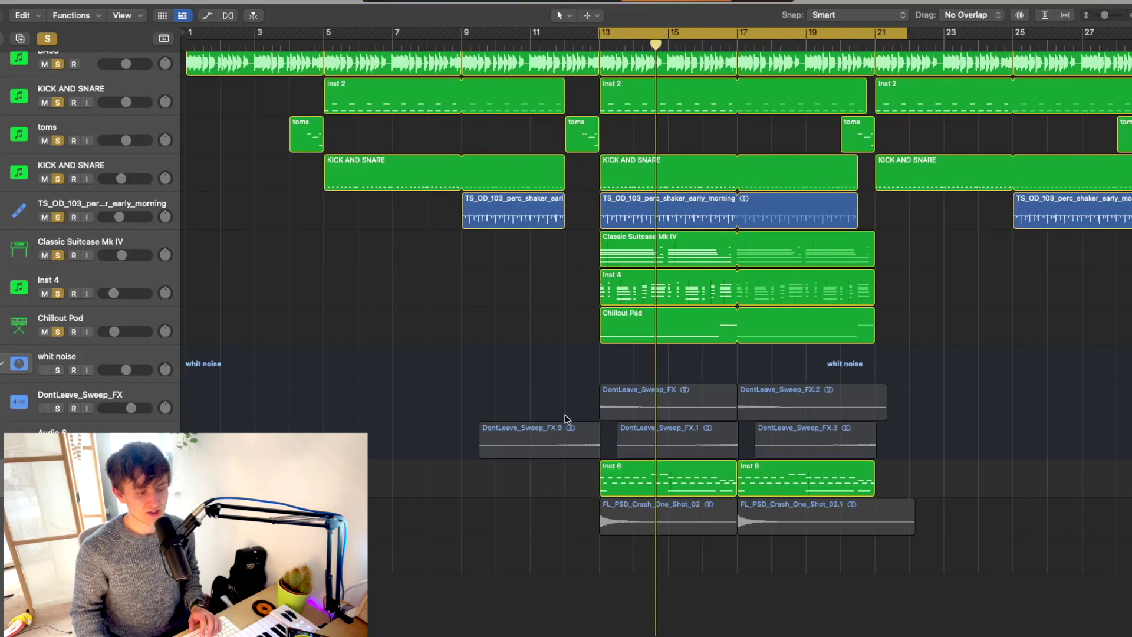
{"action": "left_click", "coordinate": [560, 446]}
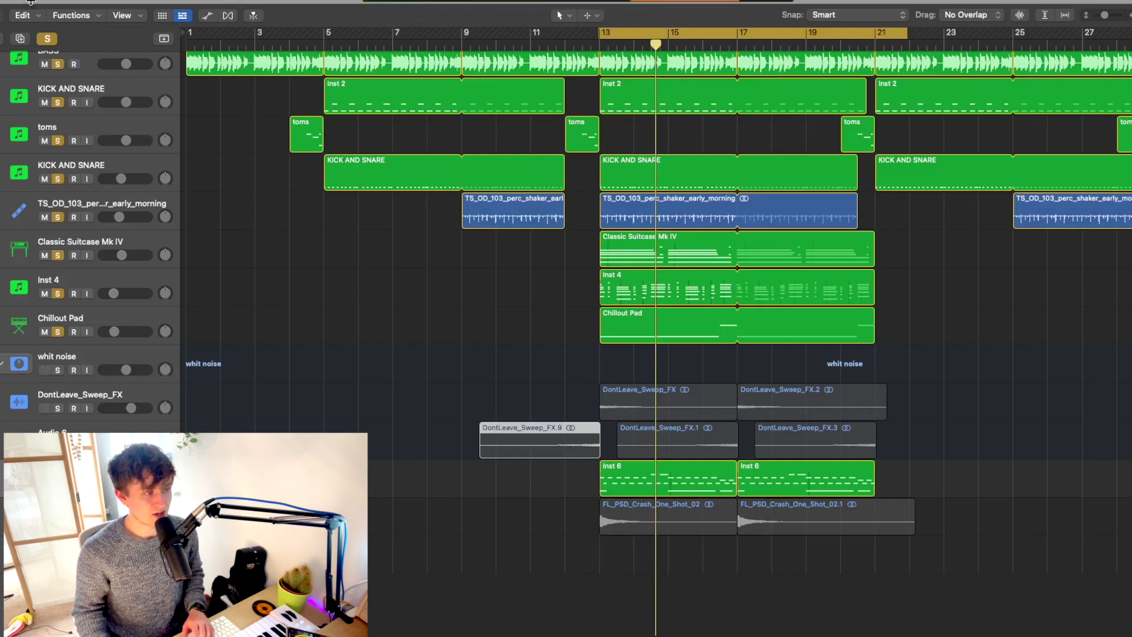
- Clear all solos, turn off the cycle range and play the full arrangement from bar 12
{"action": "left_click", "coordinate": [48, 39]}
{"action": "left_click", "coordinate": [565, 44]}
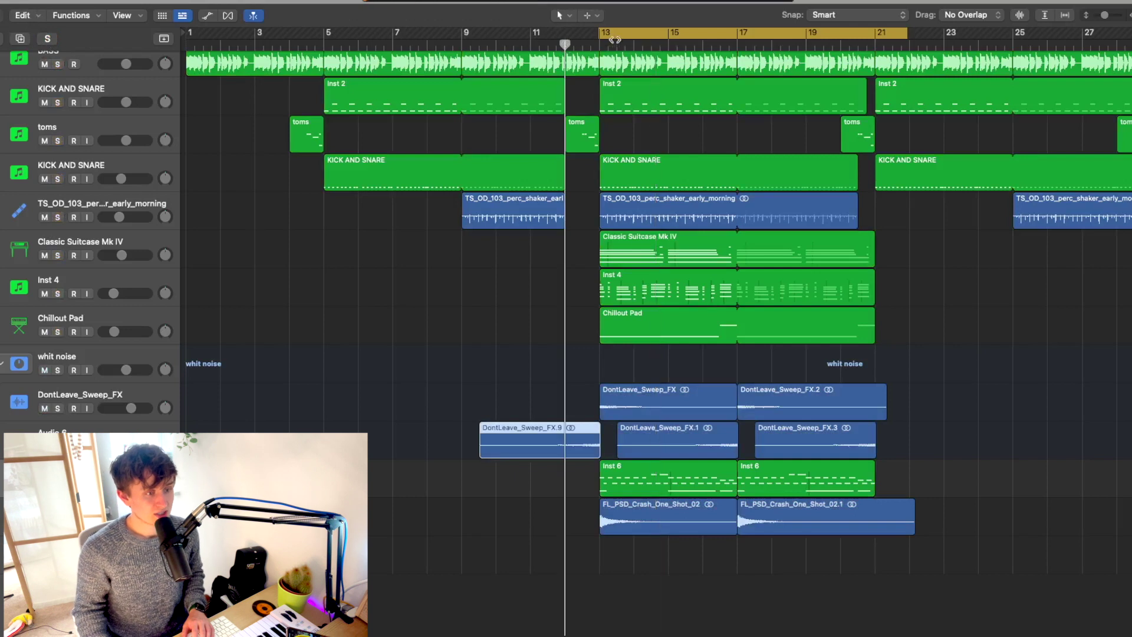
{"action": "left_click", "coordinate": [625, 37]}
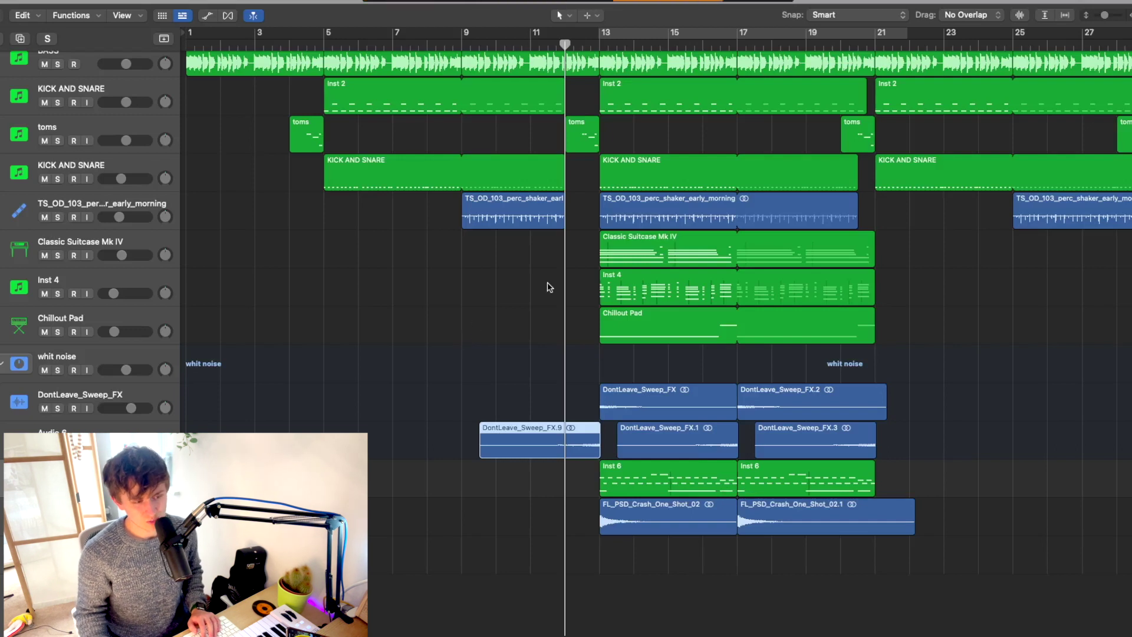
{"action": "key", "text": "space"}
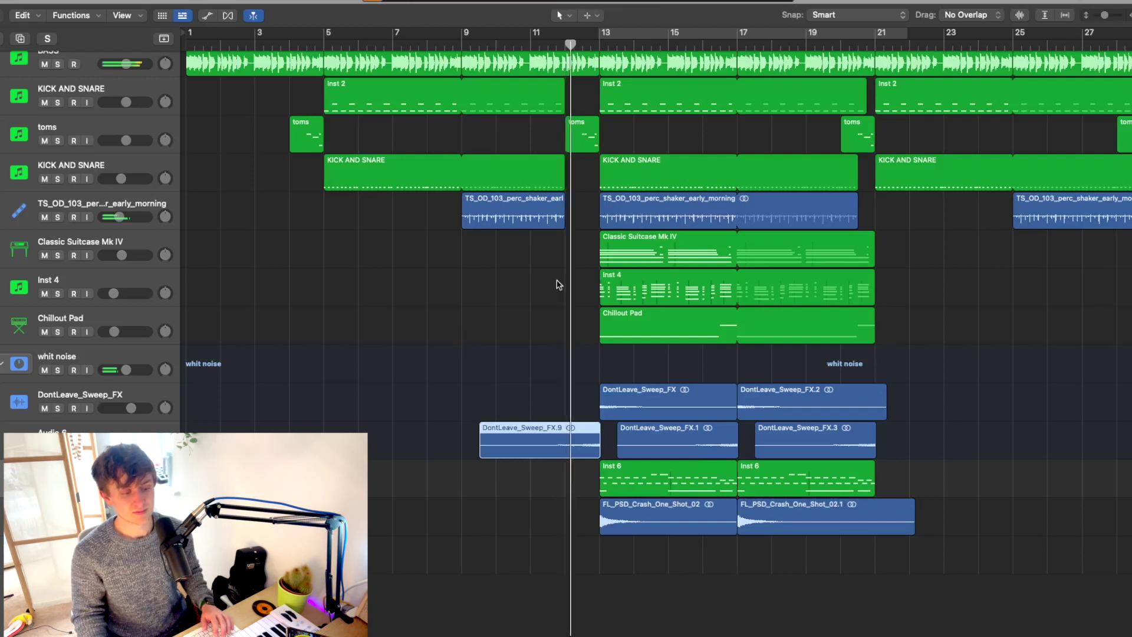